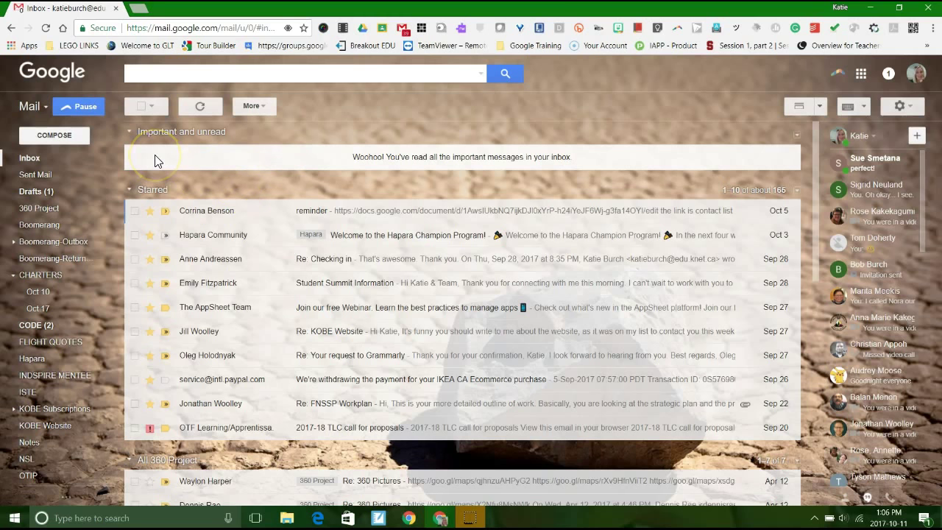
# Go from Gmail to the google.com homepage and sign out of the Google account.
pyautogui.click(194, 30)
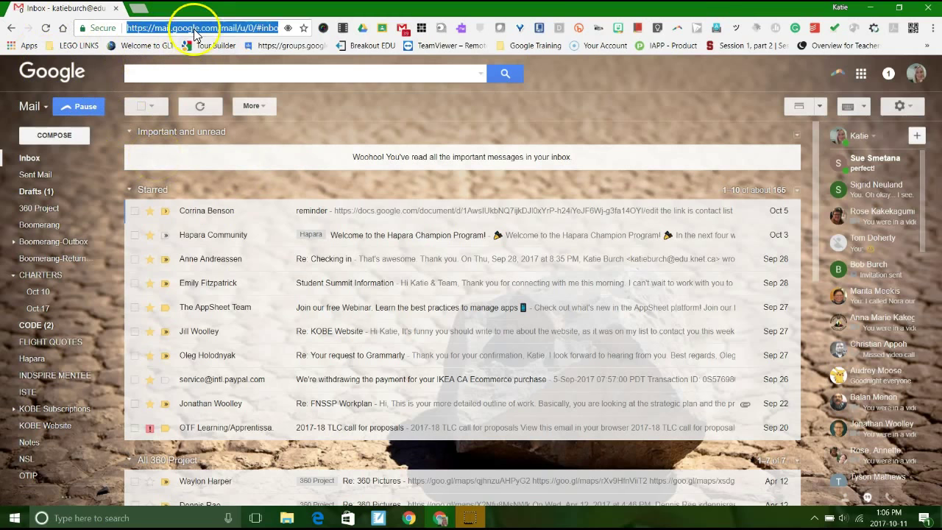
pyautogui.write('google.com')
pyautogui.press('Return')
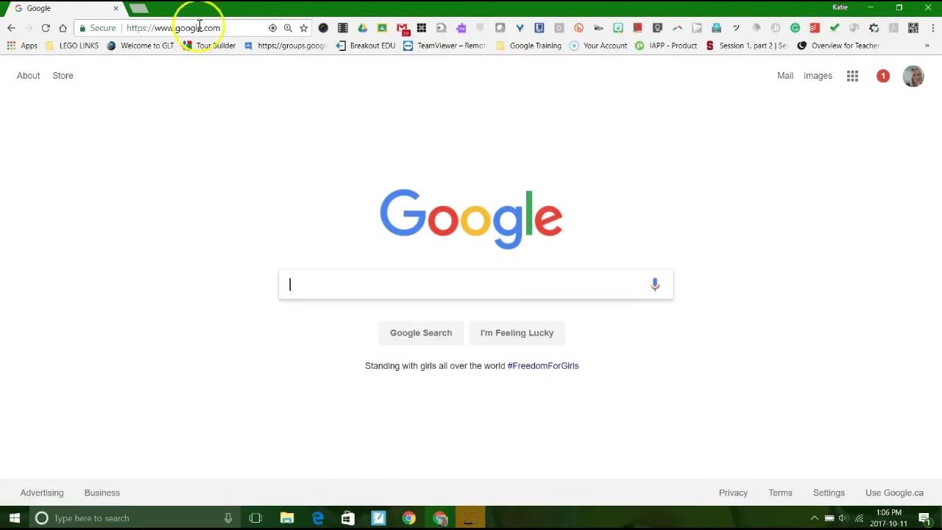
pyautogui.click(912, 80)
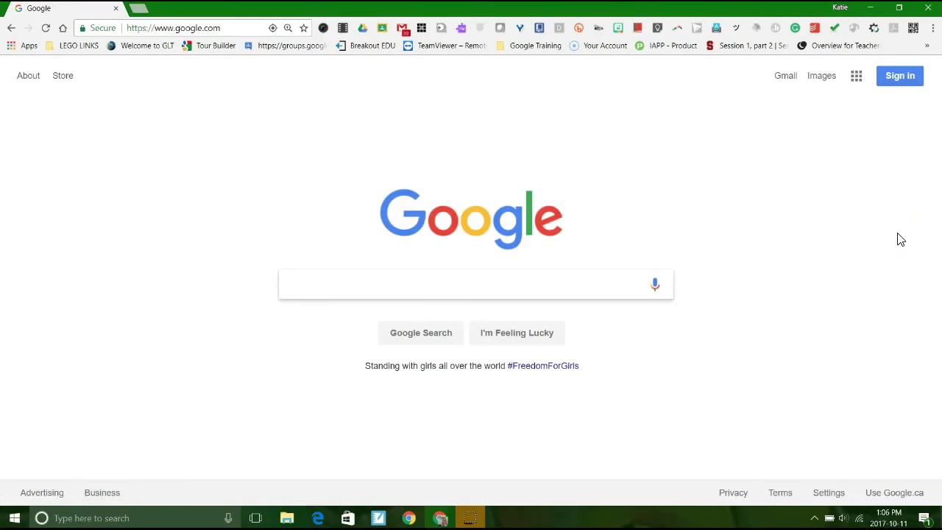
# Sign back into the Google account by entering the account password.
pyautogui.click(903, 84)
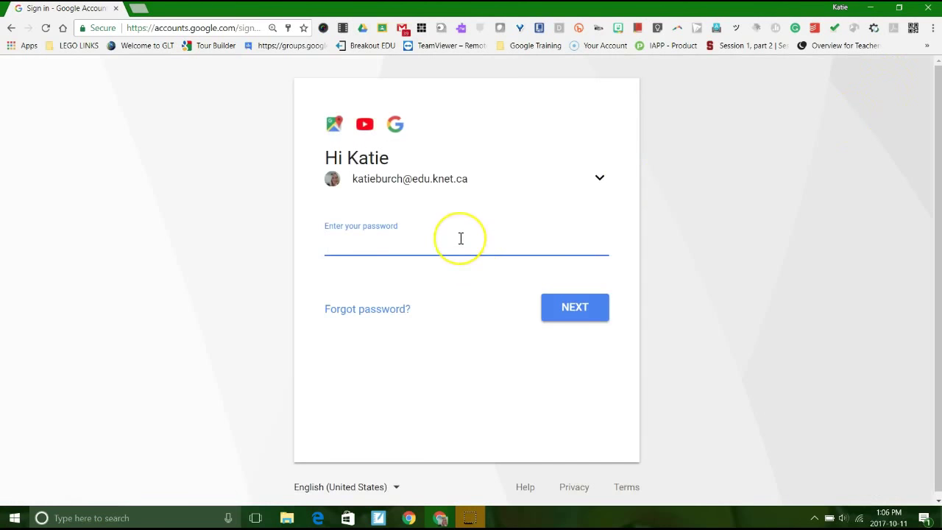
pyautogui.write('•')
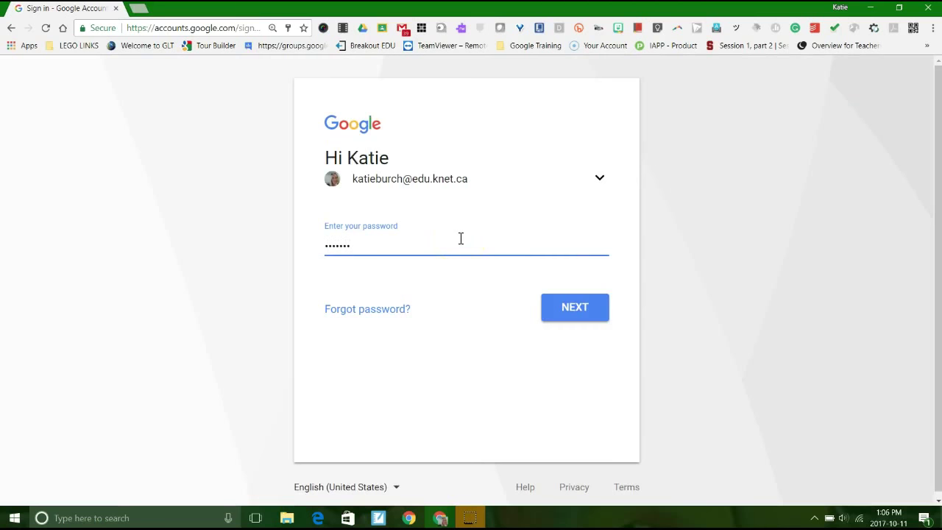
pyautogui.press('BackSpace')
pyautogui.press('BackSpace')
pyautogui.press('BackSpace')
pyautogui.press('BackSpace')
pyautogui.press('BackSpace')
pyautogui.press('BackSpace')
pyautogui.press('BackSpace')
pyautogui.press('BackSpace')
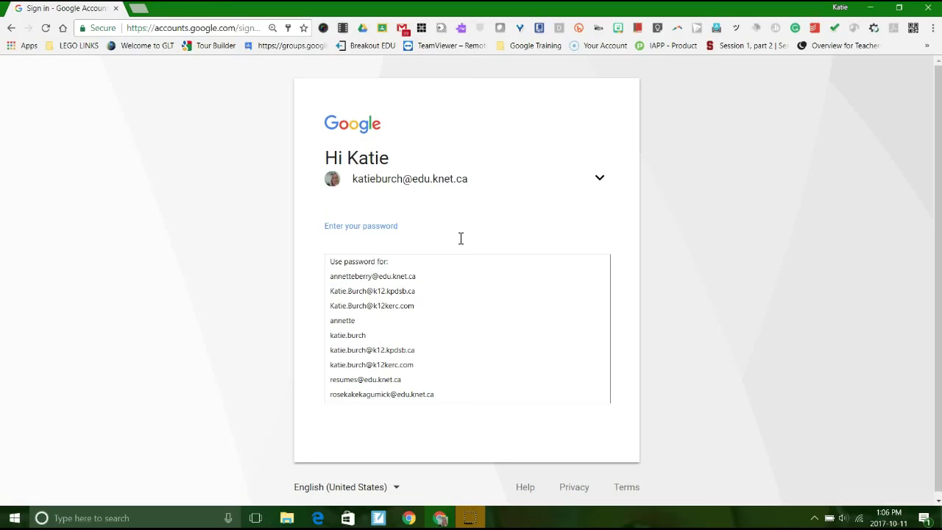
pyautogui.write('•••')
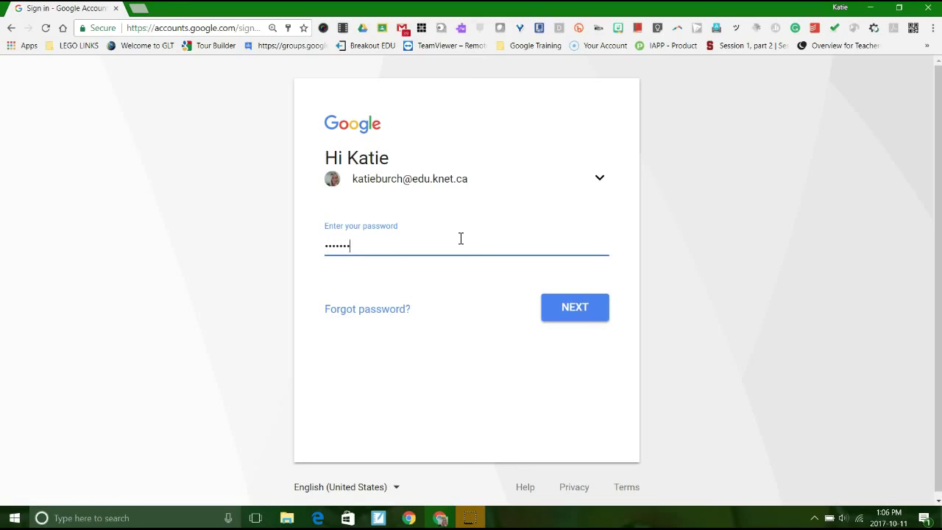
pyautogui.press('Return')
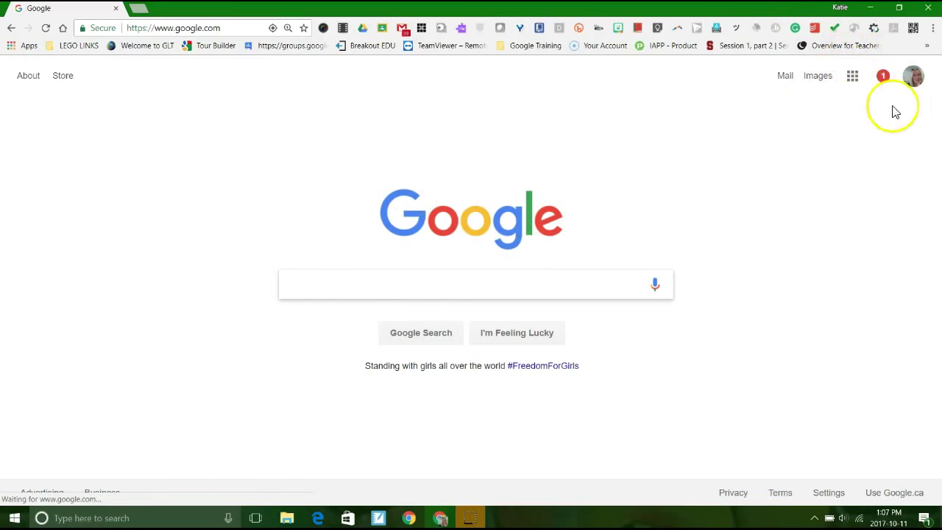
# Launch Google Drive from the Google apps grid.
pyautogui.click(852, 78)
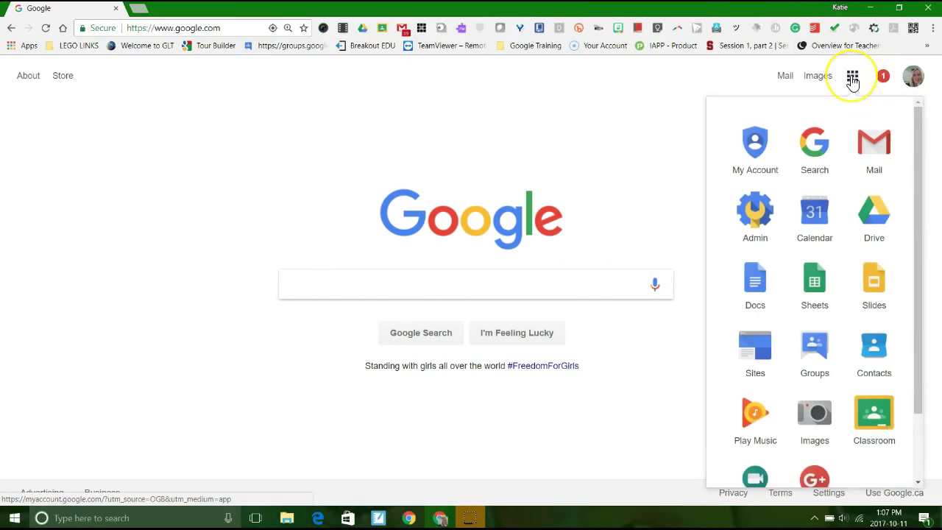
pyautogui.click(871, 220)
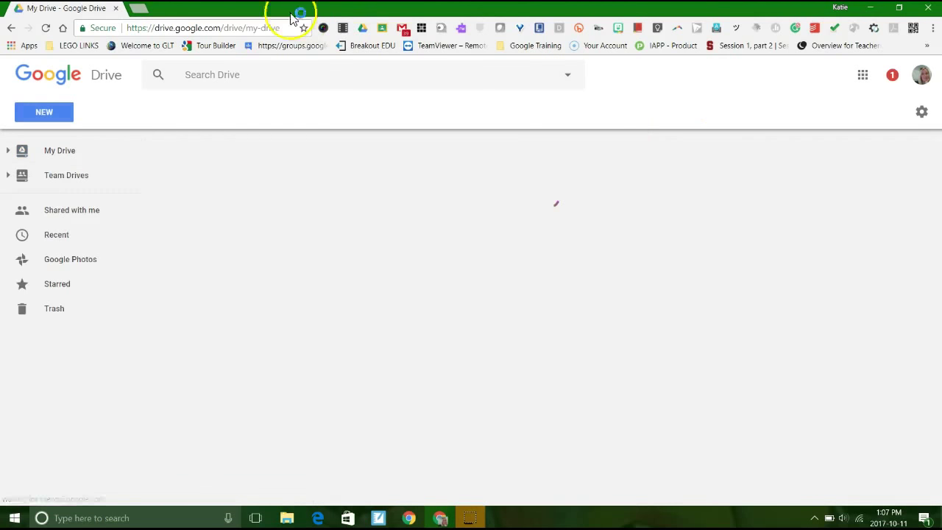
# Load drive.google.com, docs.google.com and sheets.google.com in separate new browser tabs.
pyautogui.click(143, 10)
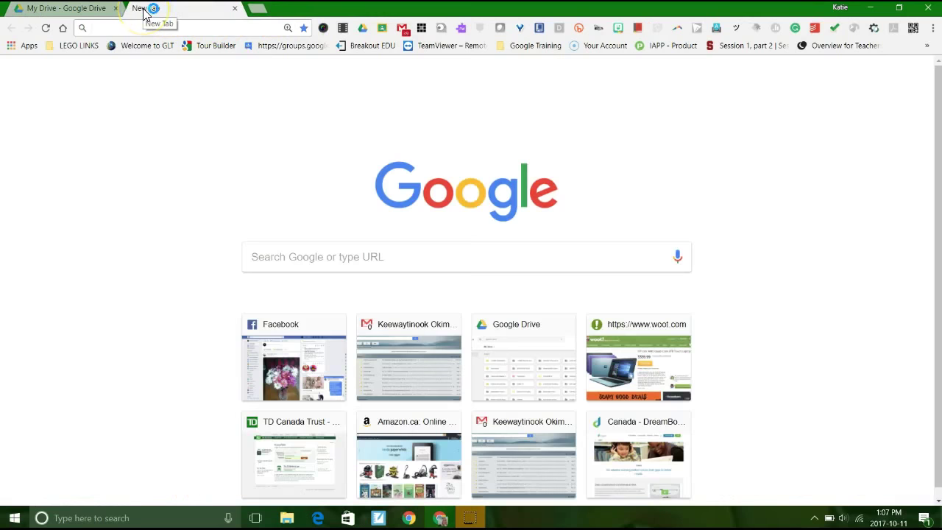
pyautogui.write('drive.google.com/drive/')
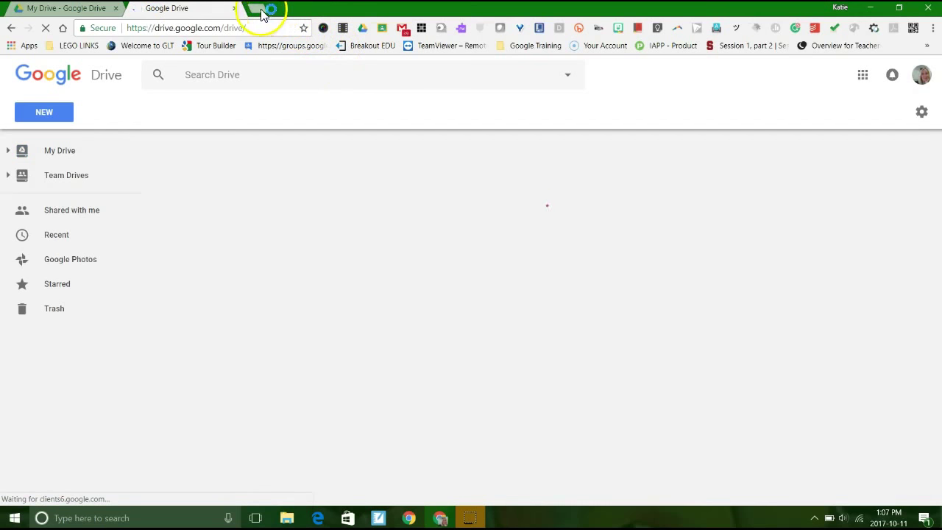
pyautogui.click(258, 15)
pyautogui.write('doc')
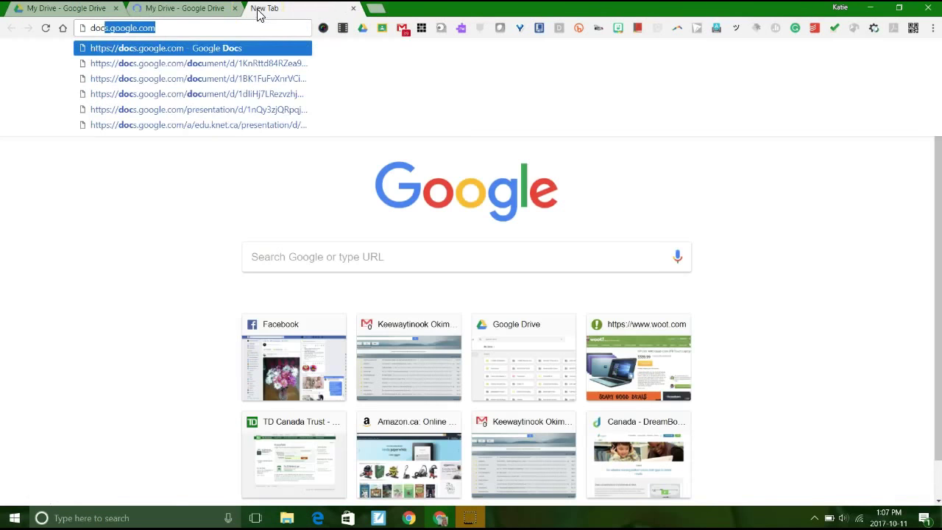
pyautogui.write('s.google.com')
pyautogui.press('Return')
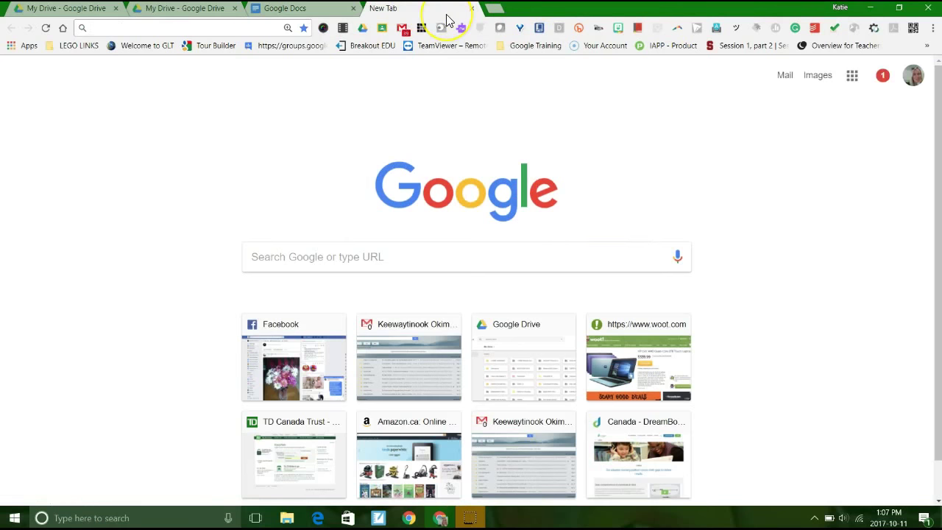
pyautogui.write('sheets.')
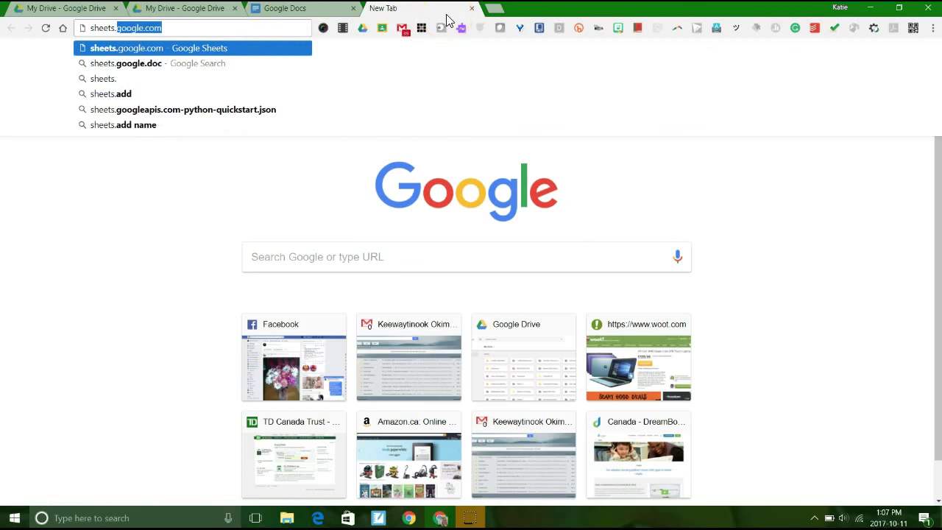
pyautogui.write('google.com')
pyautogui.press('Return')
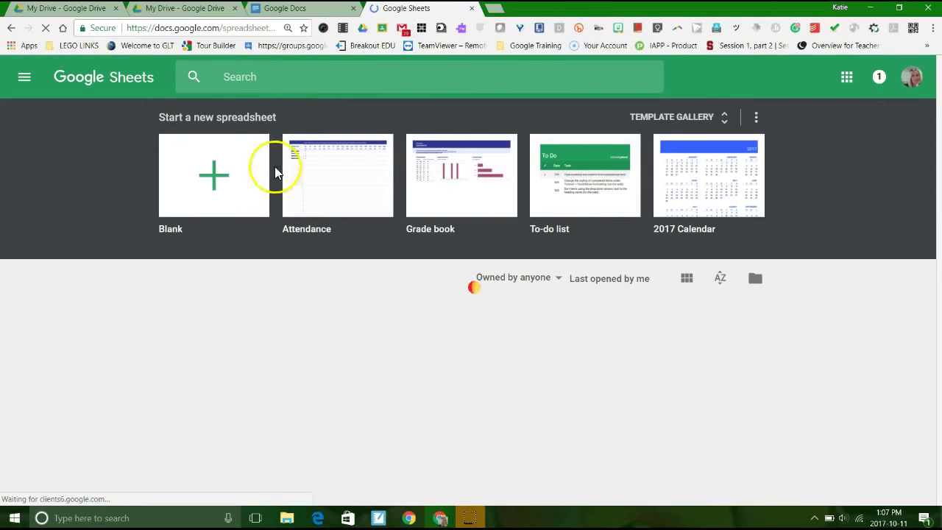
# Close the Sheets and Docs tabs, then expand and collapse the My Drive folder tree.
pyautogui.click(472, 8)
pyautogui.click(353, 9)
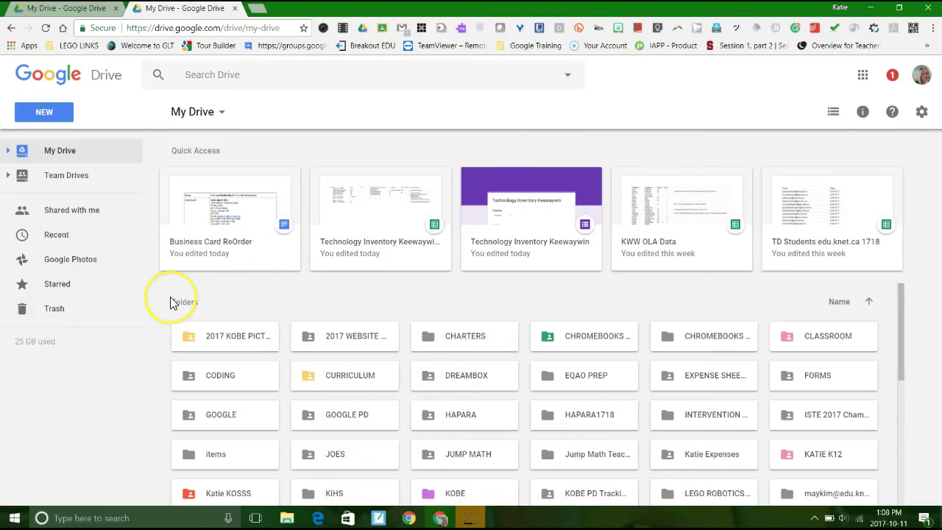
pyautogui.click(39, 156)
pyautogui.click(8, 151)
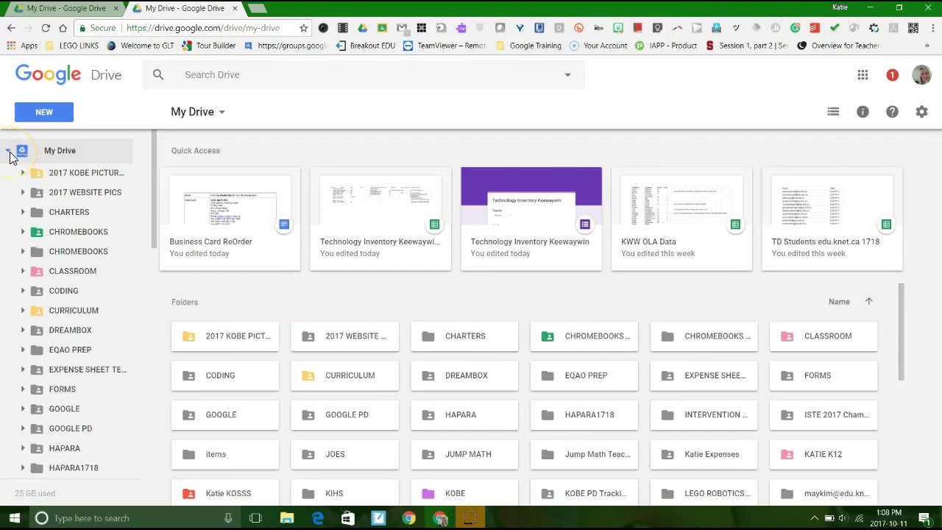
pyautogui.click(8, 151)
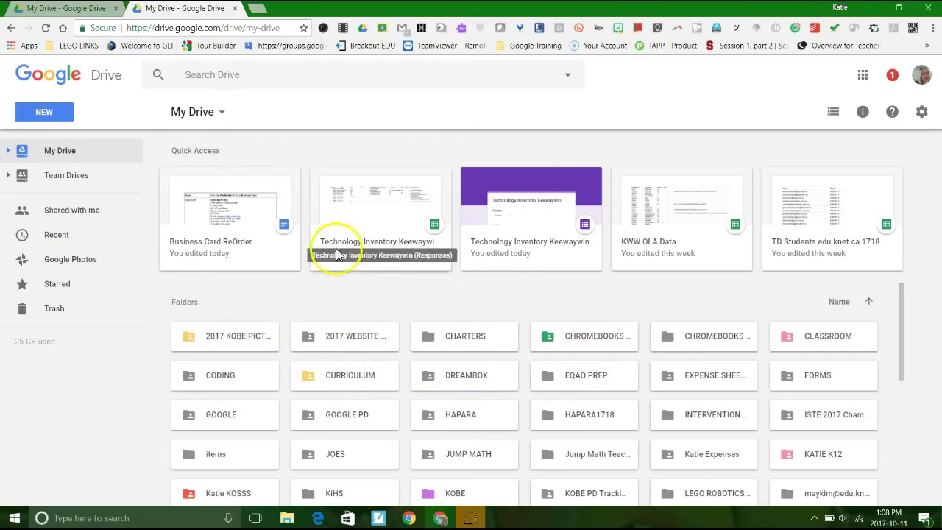
# From Shared with me, add Papamoa Job Application and Collaborative Group Activity to My Drive.
pyautogui.click(73, 211)
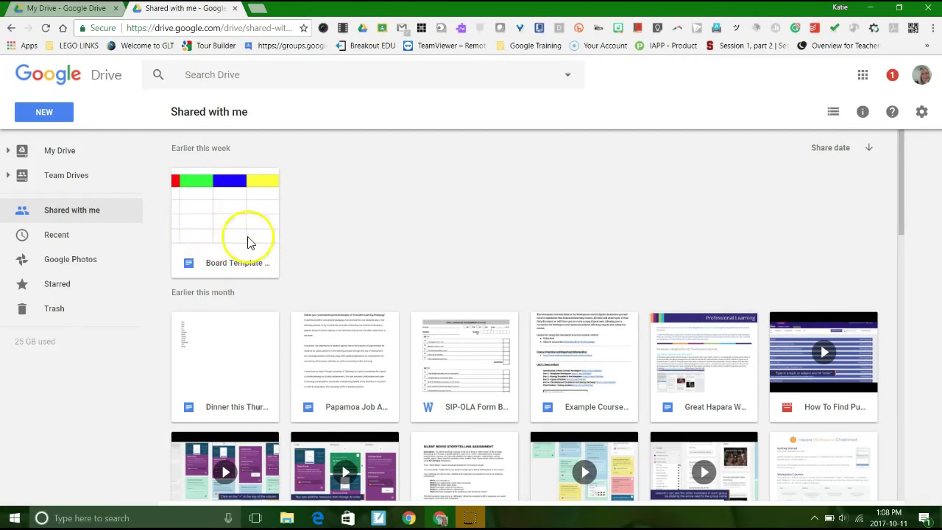
pyautogui.scroll(-3, 326, 258)
pyautogui.scroll(3, 210, 235)
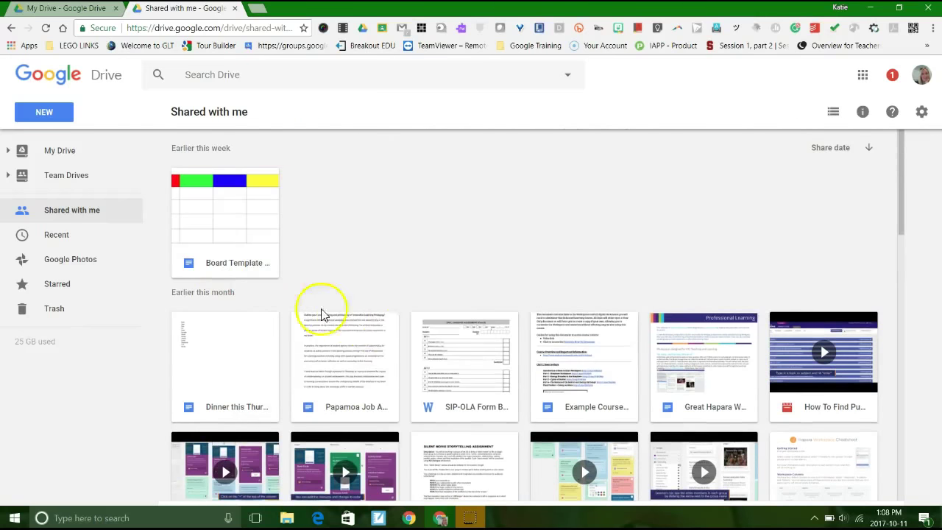
pyautogui.click(366, 363)
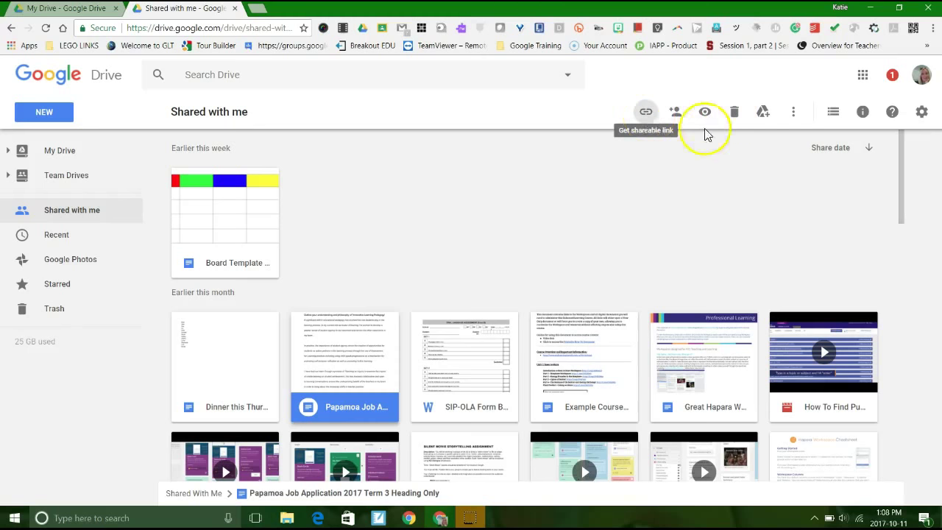
pyautogui.click(762, 114)
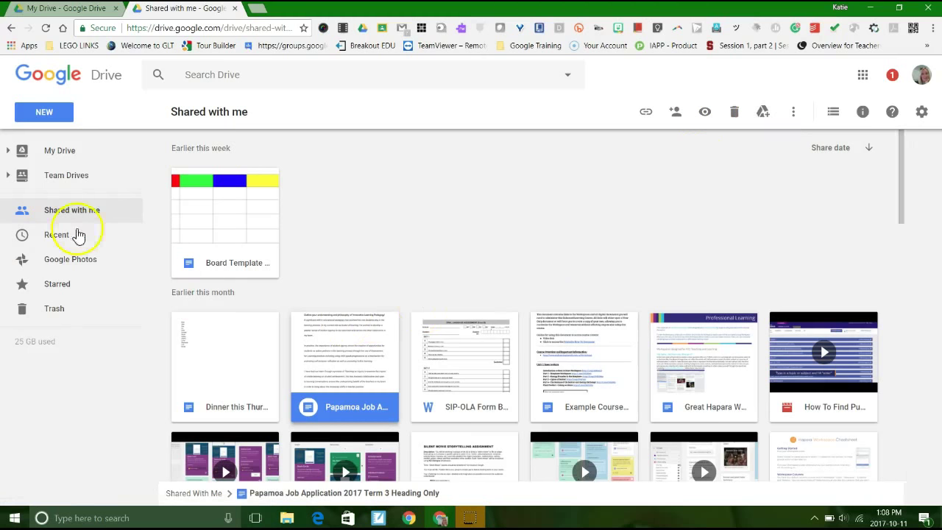
pyautogui.scroll(-3, 522, 246)
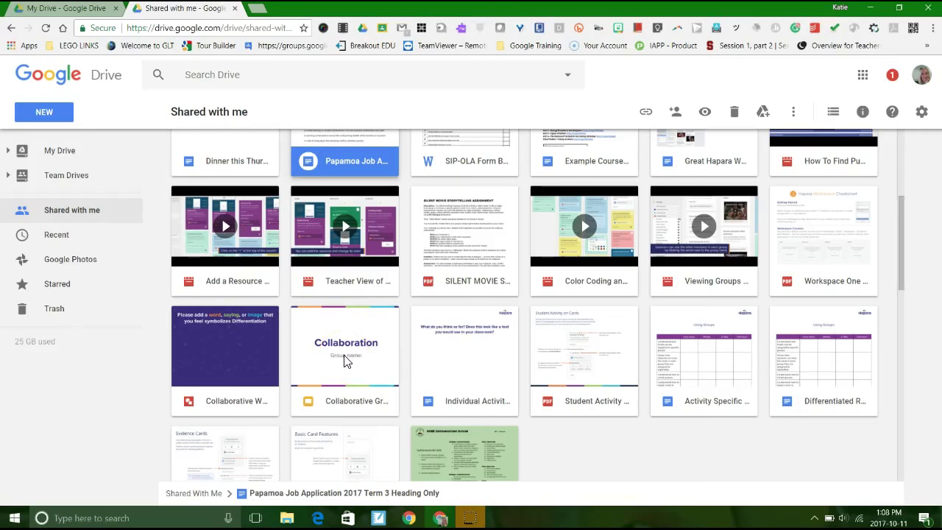
pyautogui.click(346, 360)
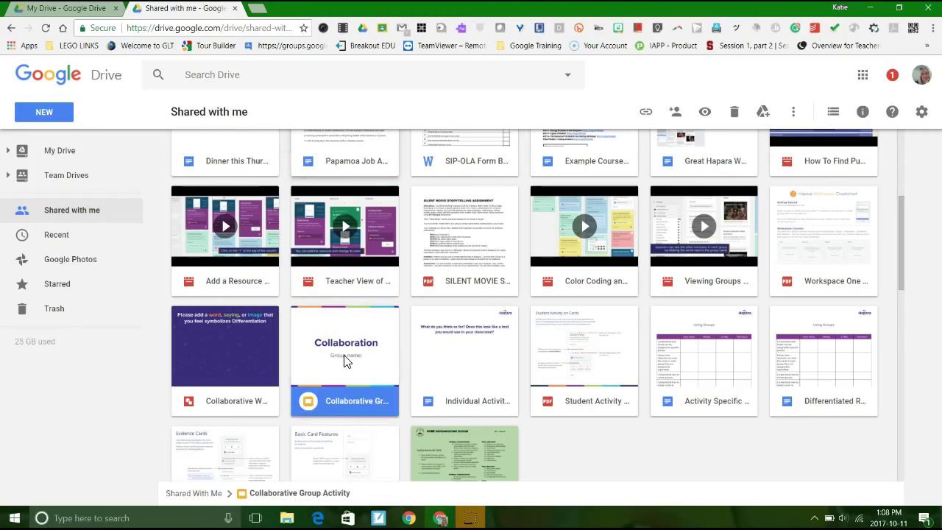
pyautogui.click(764, 114)
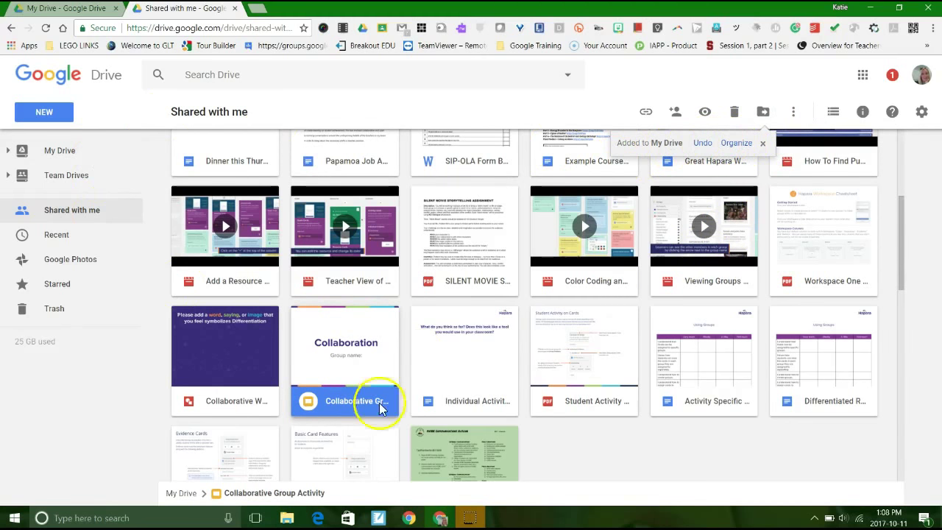
# Search Drive for 'collab', briefly open Collaborative Group Activity, then view Shared with me.
pyautogui.click(53, 151)
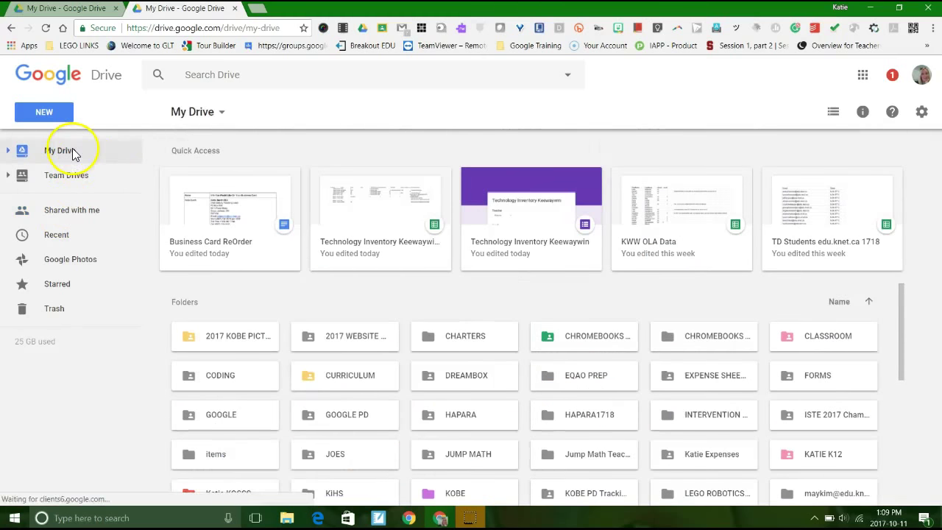
pyautogui.click(260, 83)
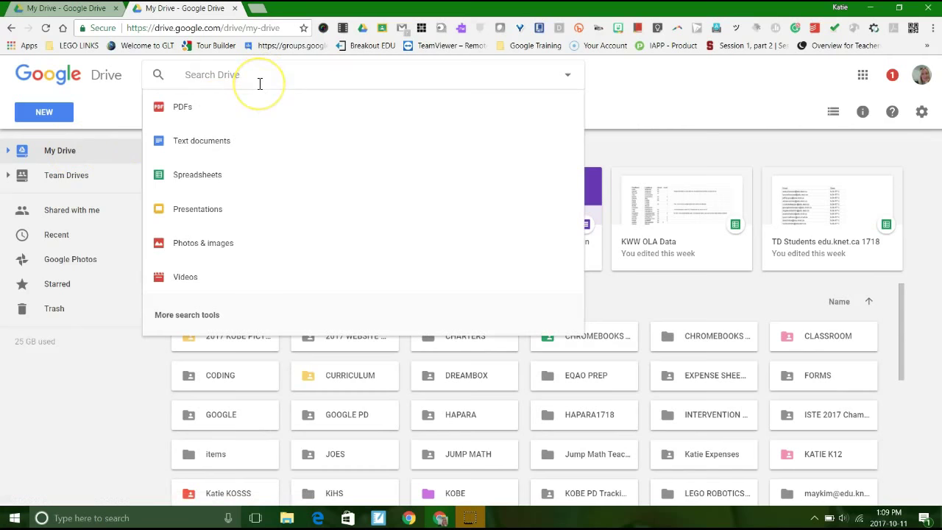
pyautogui.write('colla')
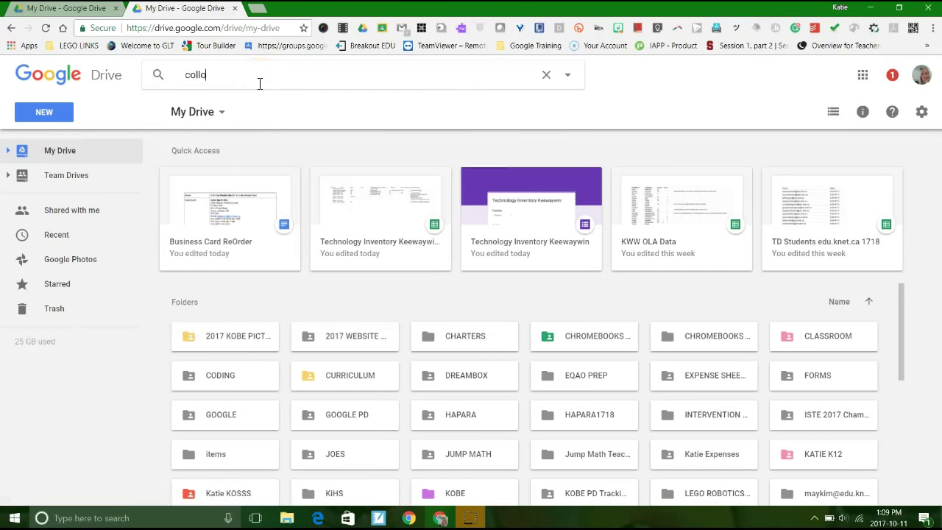
pyautogui.write('b')
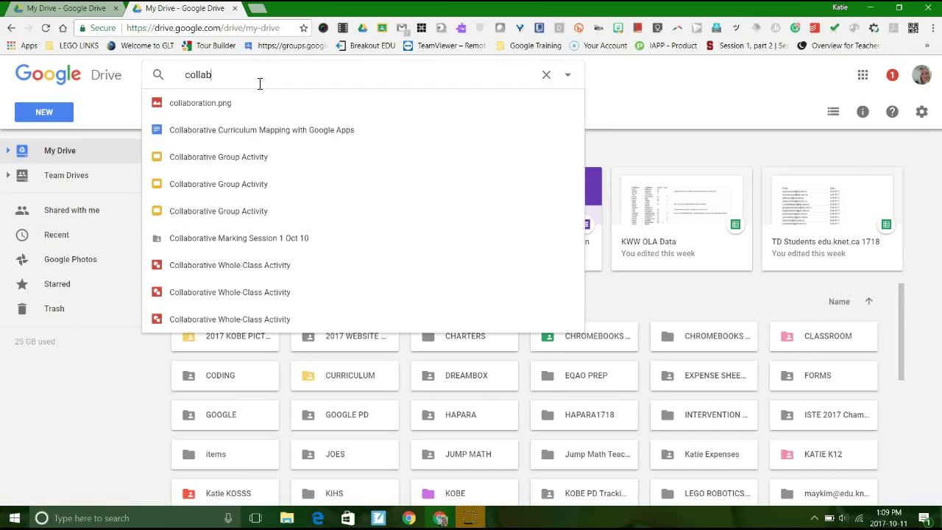
pyautogui.click(245, 162)
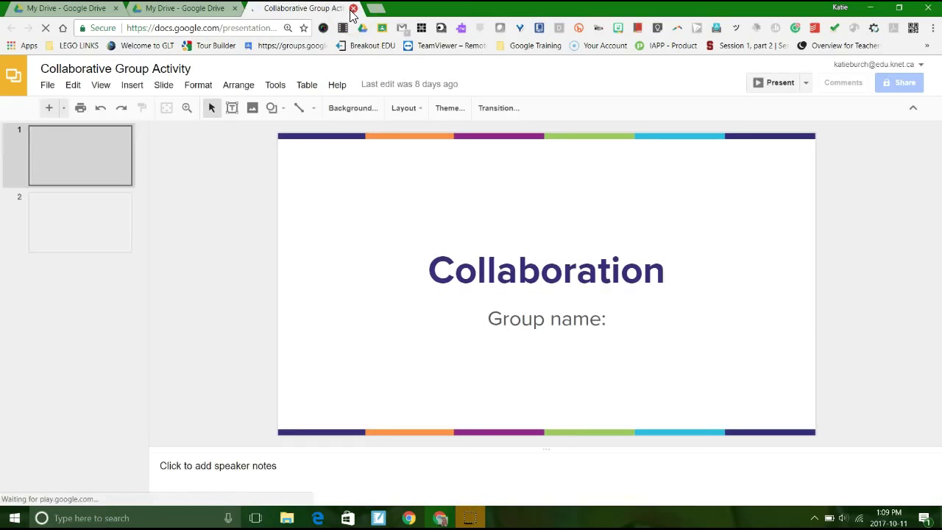
pyautogui.click(353, 8)
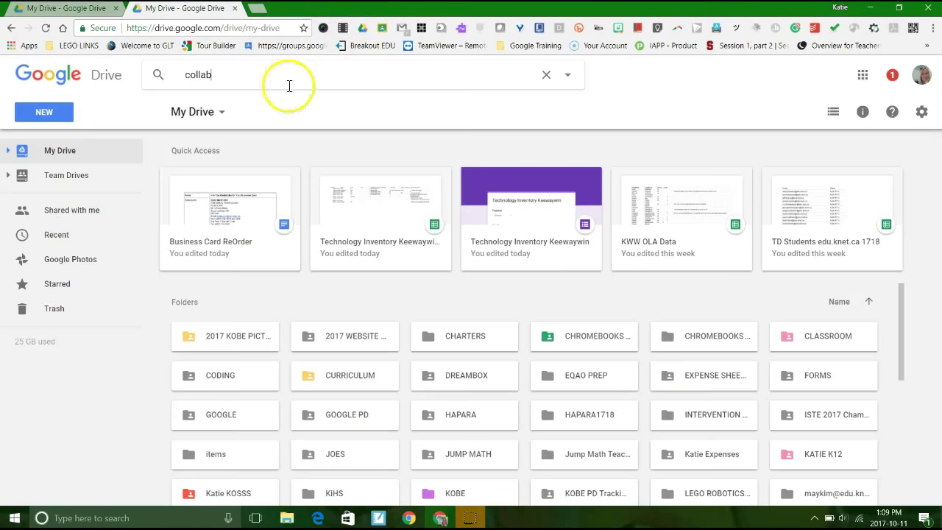
pyautogui.click(83, 212)
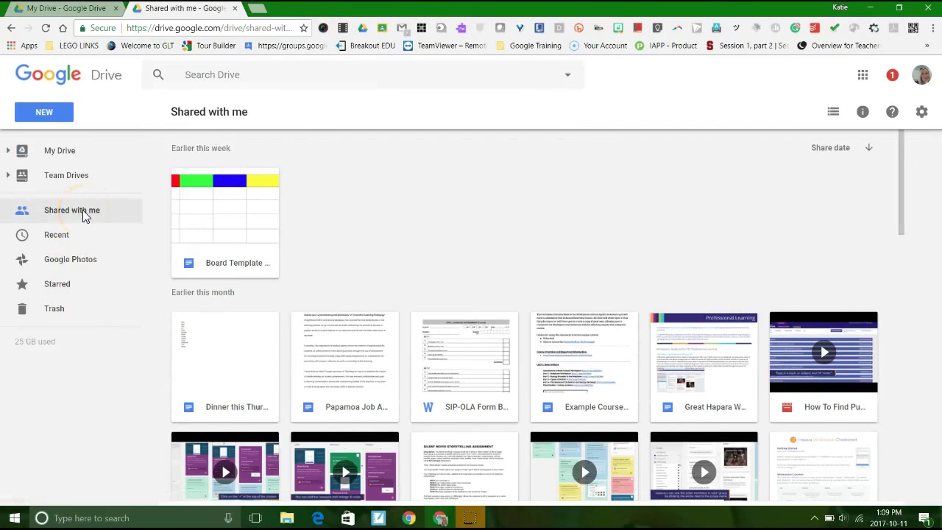
# Back in My Drive, create a new blank Google Docs document from the New menu.
pyautogui.click(61, 156)
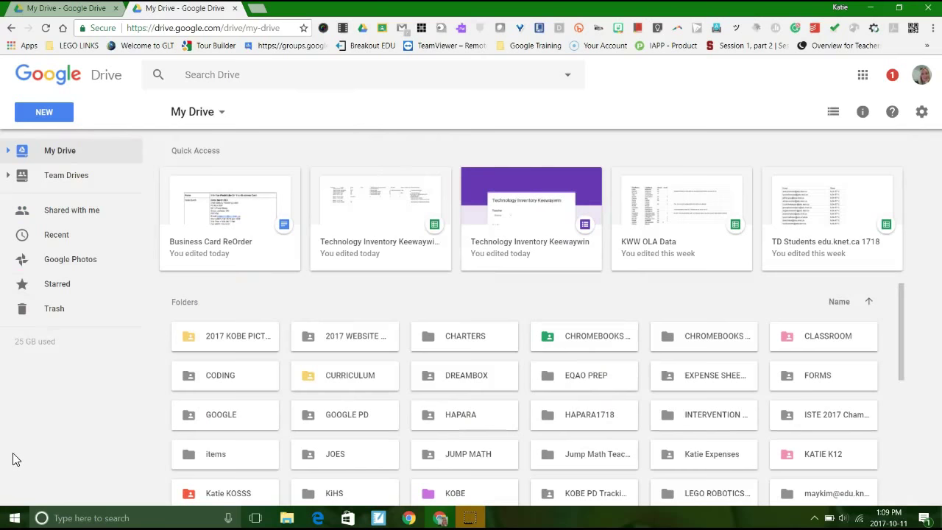
pyautogui.click(46, 112)
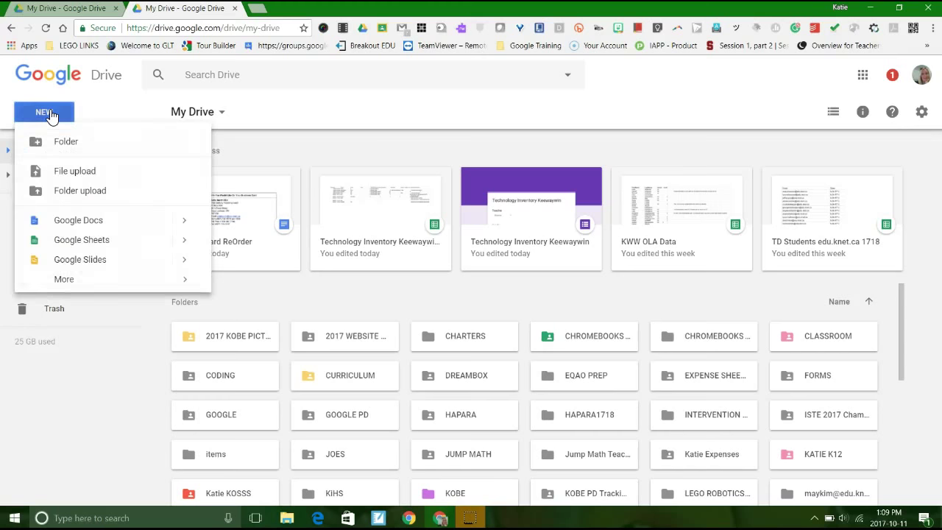
pyautogui.click(68, 221)
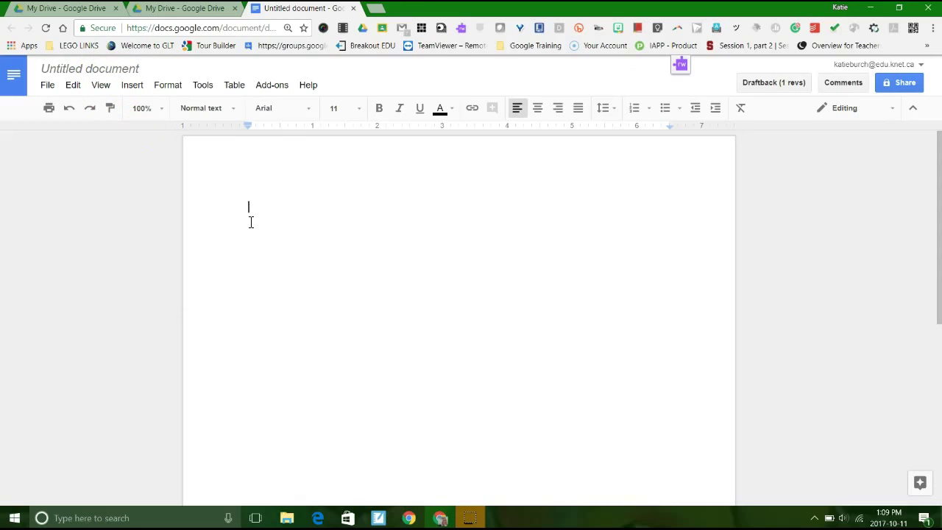
# Rename the untitled document to 'Test Document'.
pyautogui.click(96, 70)
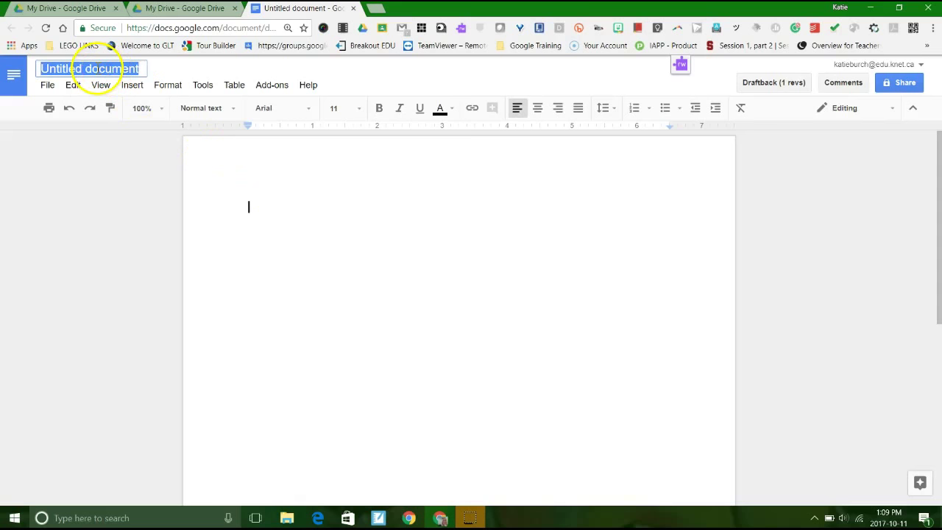
pyautogui.write('Tes')
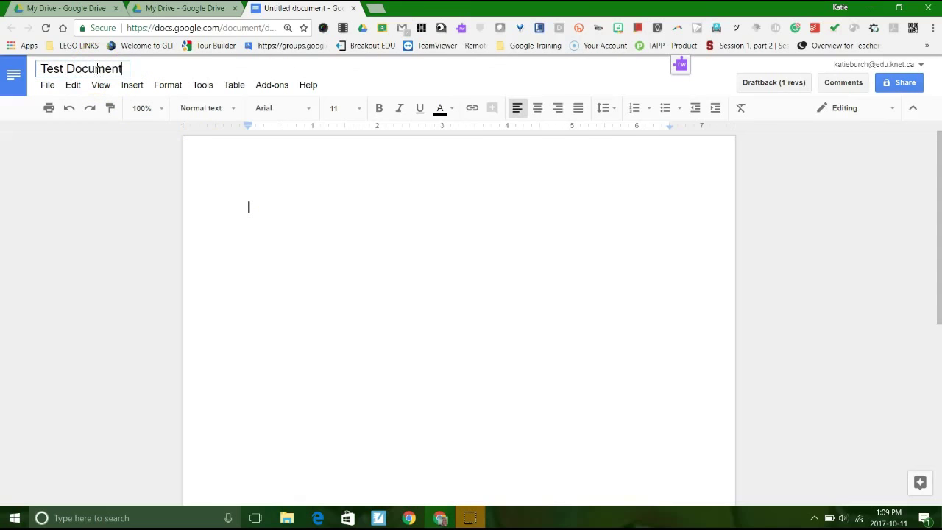
pyautogui.write('t Document')
pyautogui.click(364, 261)
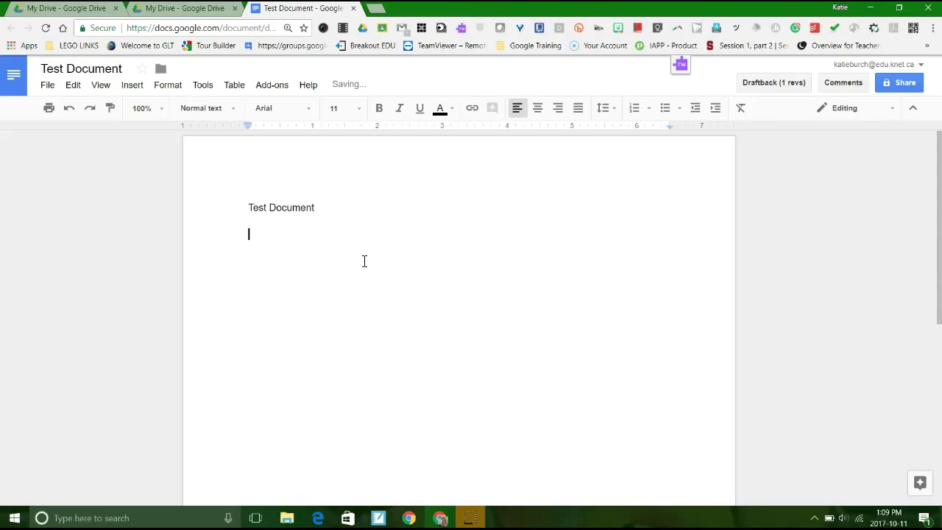
# Make the 'Test Document' heading line bold and underlined.
pyautogui.press('BackSpace')
pyautogui.hotkey('shift', 'Home')
pyautogui.hotkey('ctrl', 'b')
pyautogui.hotkey('ctrl', 'u')
pyautogui.click(250, 233)
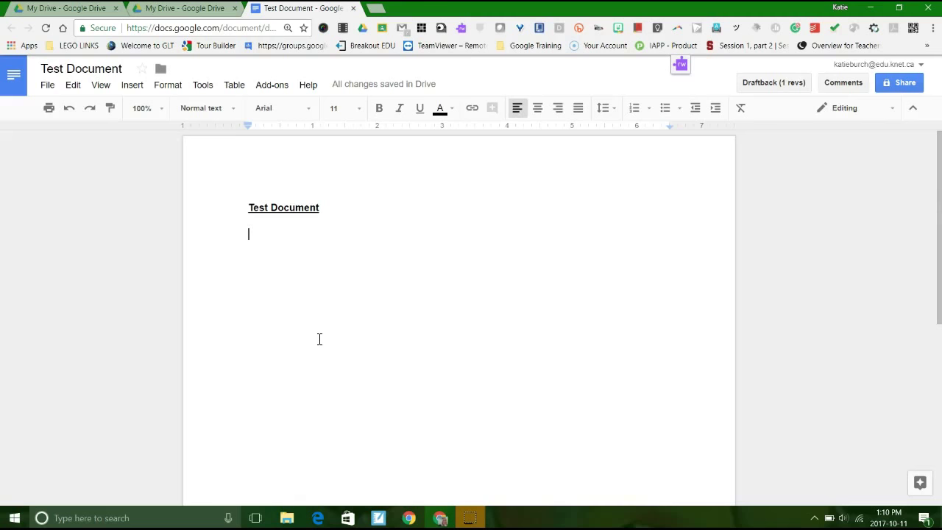
# Add 'Ctrl +' and 'Ctrl -' lines, zooming the page in and back out with those keys.
pyautogui.write('Ctrl +')
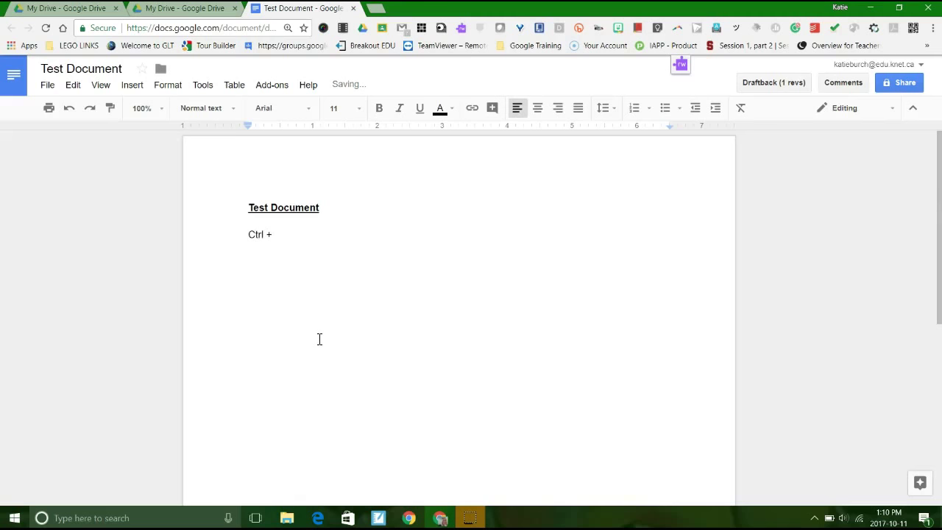
pyautogui.hotkey('ctrl', '+')
pyautogui.hotkey('ctrl', '+')
pyautogui.hotkey('ctrl', '+')
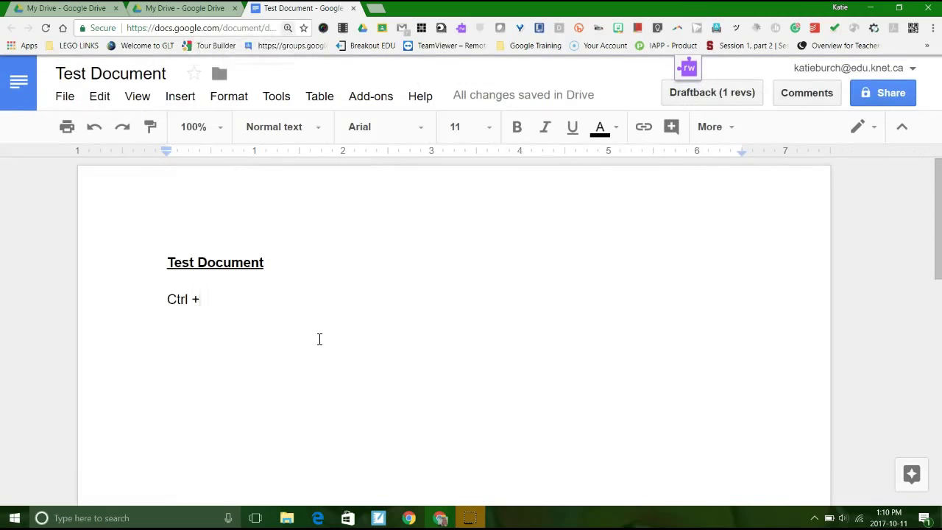
pyautogui.hotkey('ctrl', '+')
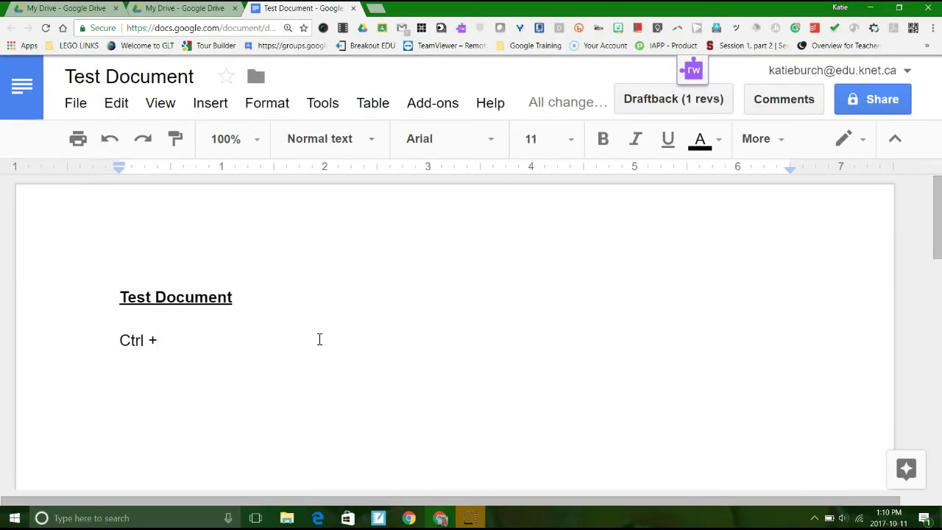
pyautogui.press('Return')
pyautogui.write('Ct')
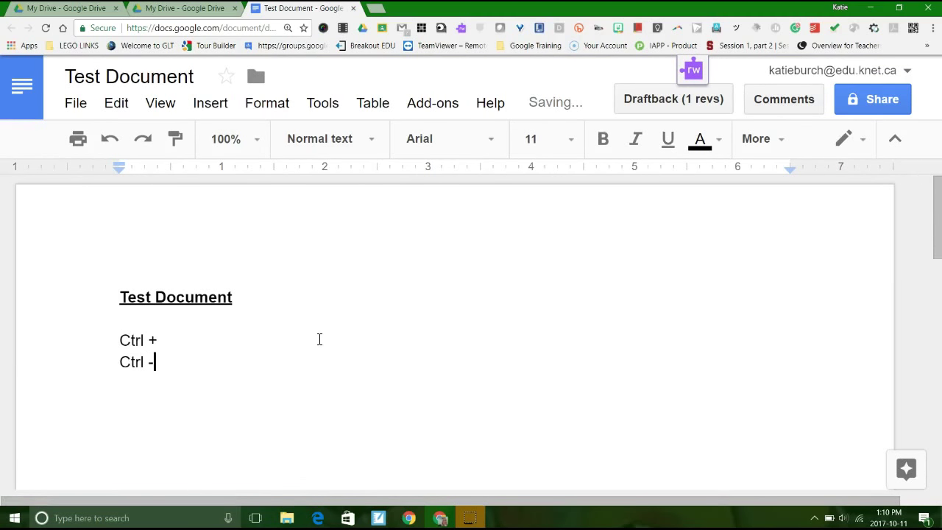
pyautogui.write('rl -')
pyautogui.hotkey('ctrl', '-')
pyautogui.hotkey('ctrl', '-')
pyautogui.hotkey('ctrl', '-')
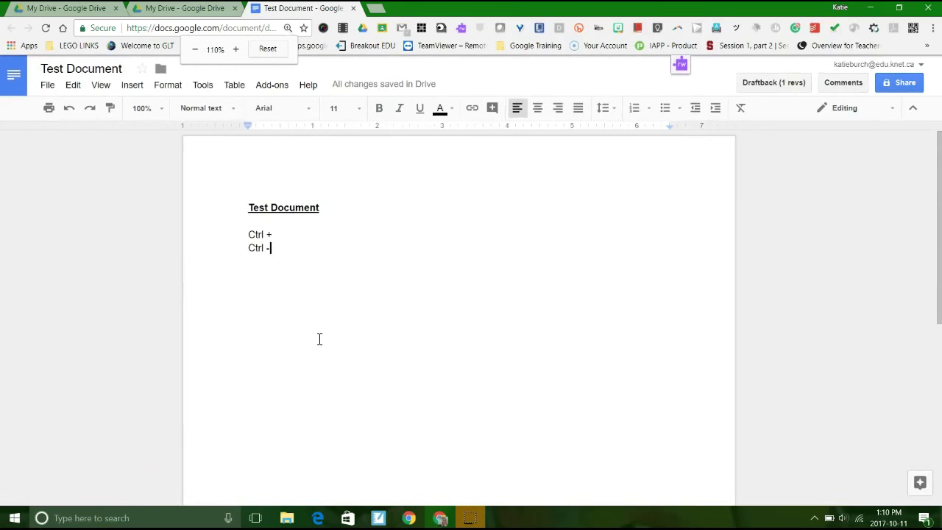
pyautogui.hotkey('ctrl', '-')
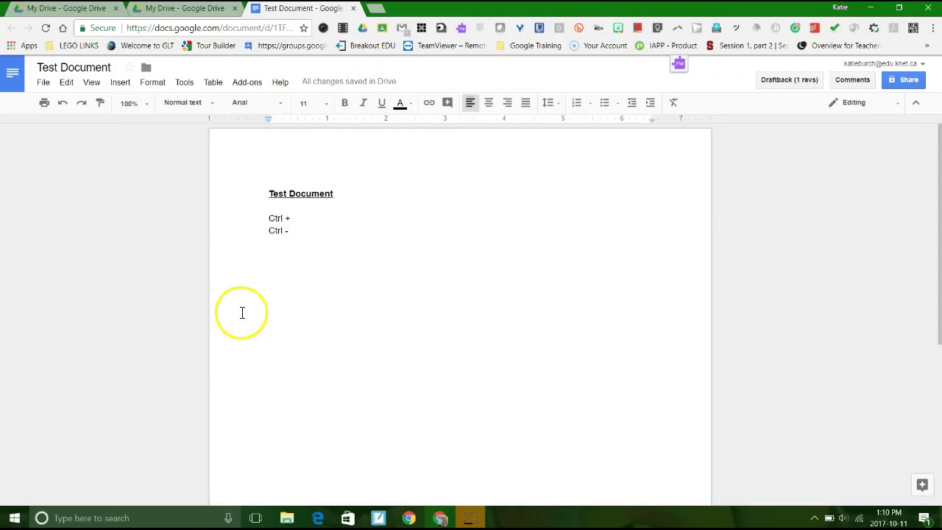
pyautogui.press('Return')
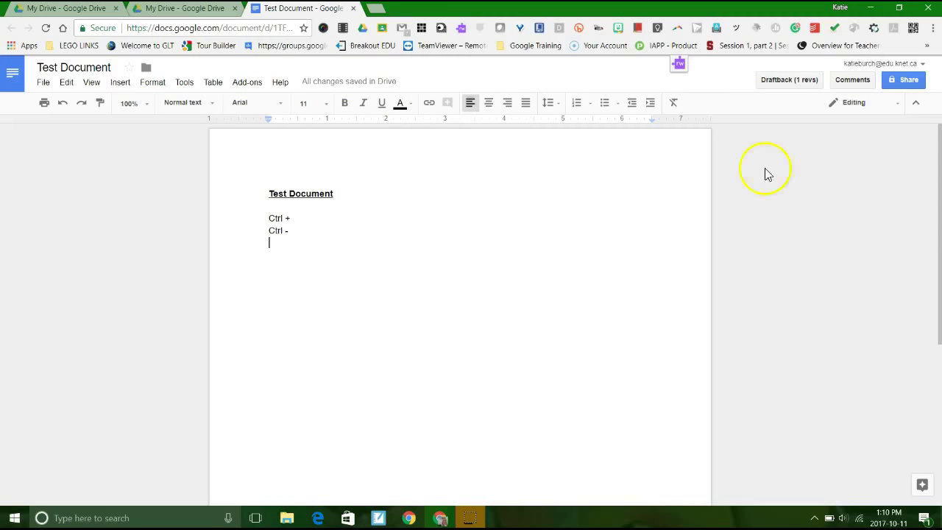
# Add the suggested colleague as a recipient in Test Document's sharing settings.
pyautogui.click(907, 86)
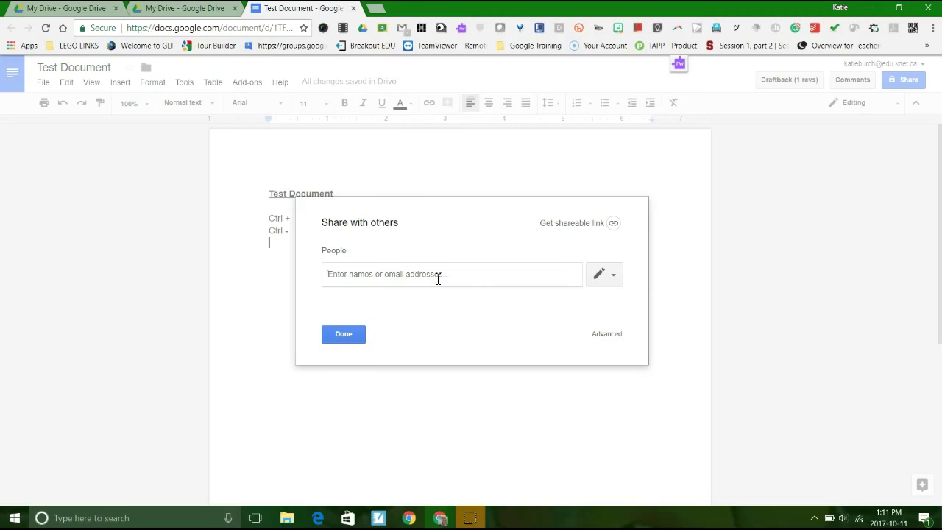
pyautogui.click(491, 274)
pyautogui.write('dome')
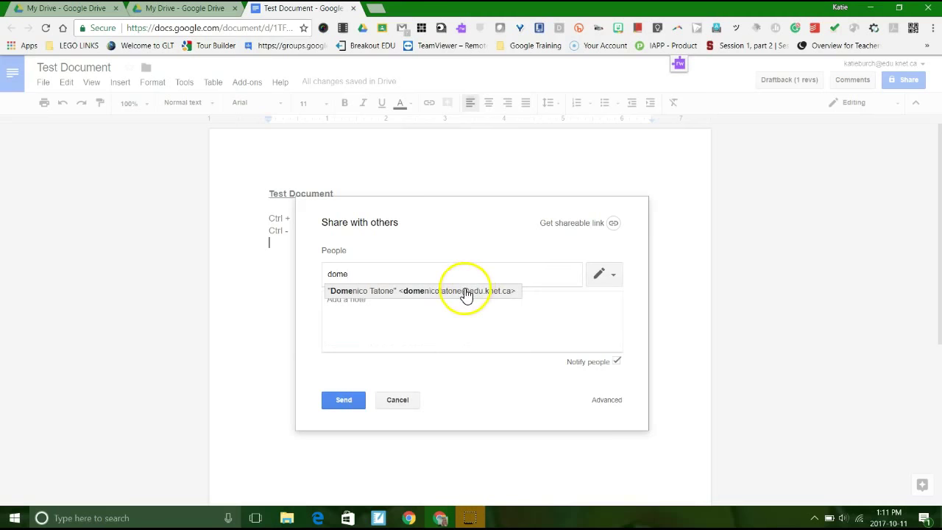
pyautogui.click(471, 290)
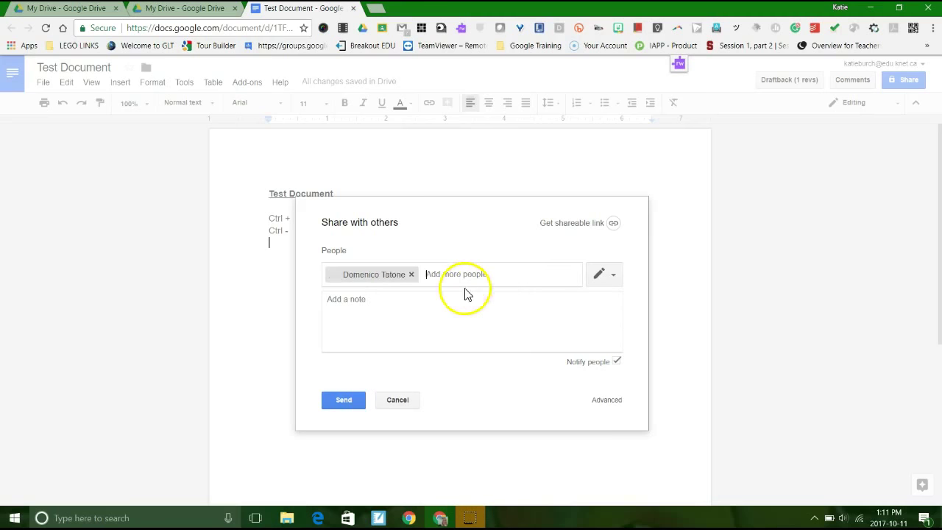
# Give the colleague Can edit permission and send the share invitation.
pyautogui.click(614, 276)
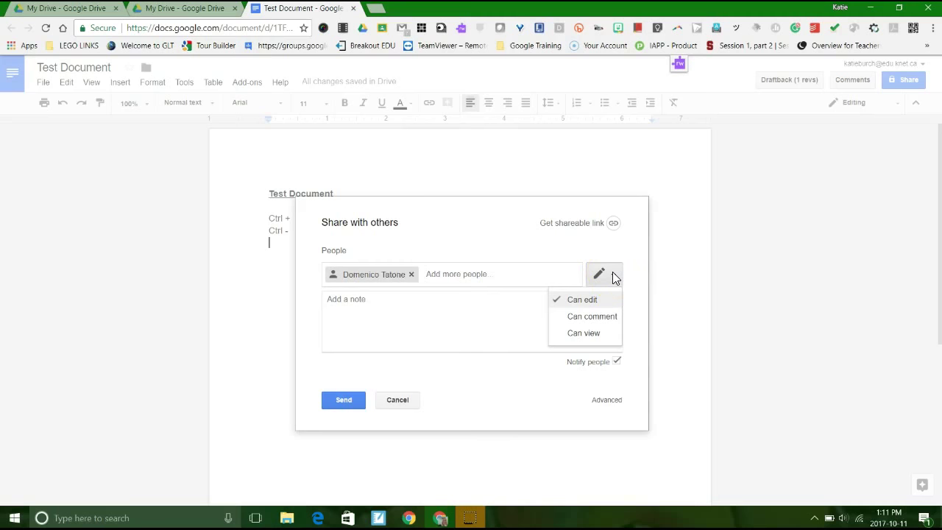
pyautogui.click(585, 315)
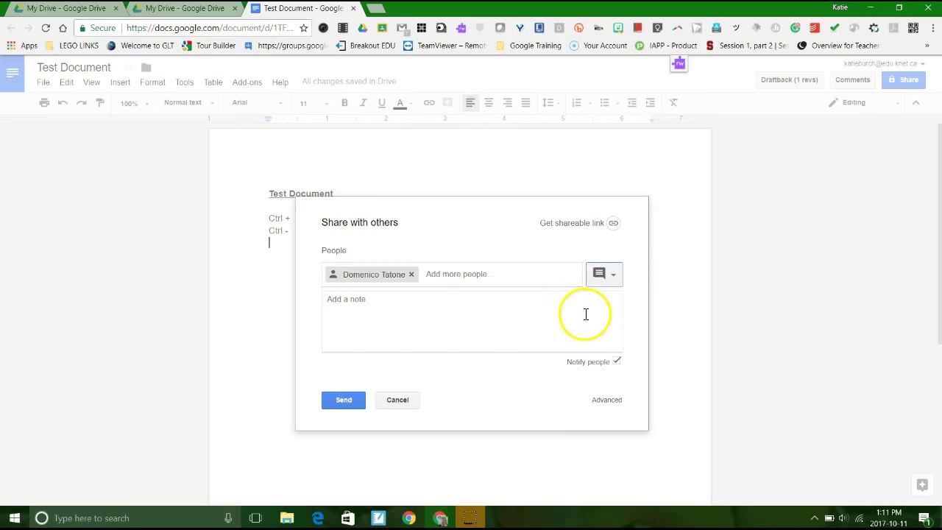
pyautogui.click(606, 276)
pyautogui.click(600, 334)
pyautogui.click(607, 277)
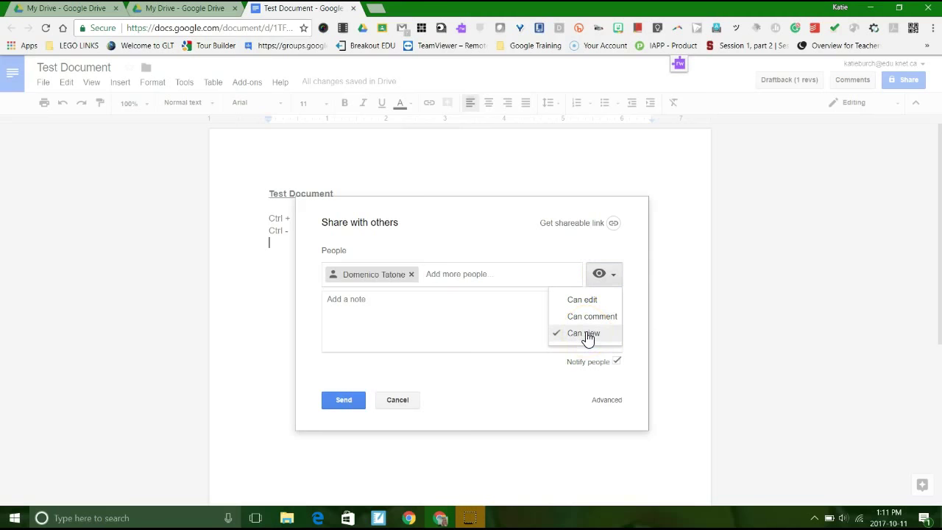
pyautogui.click(592, 317)
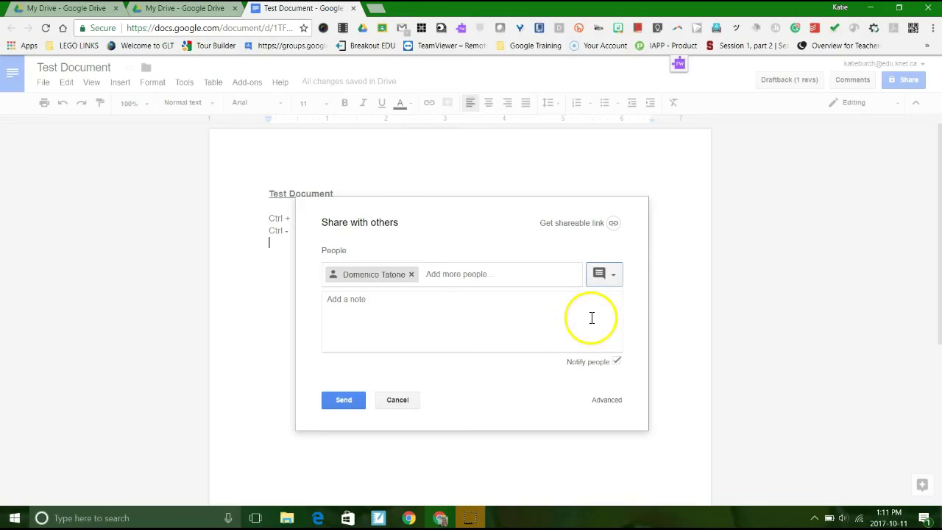
pyautogui.click(615, 278)
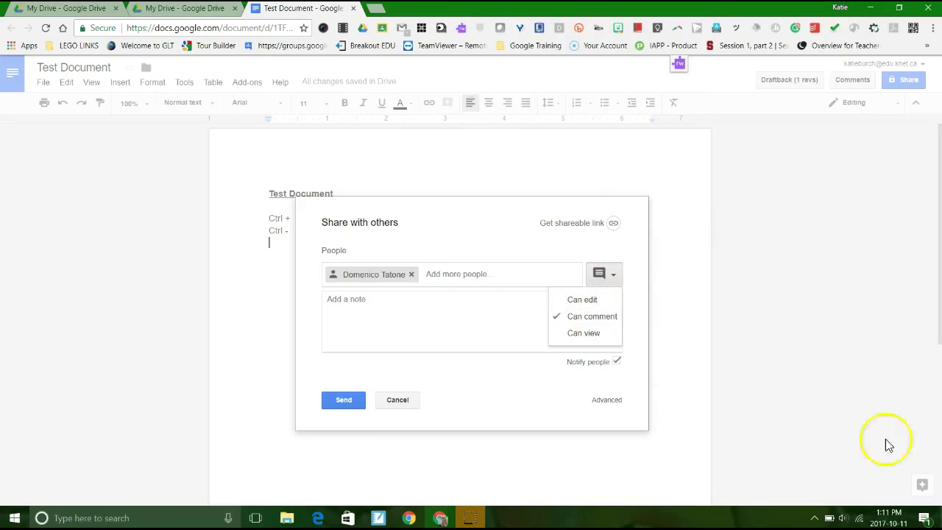
pyautogui.click(582, 300)
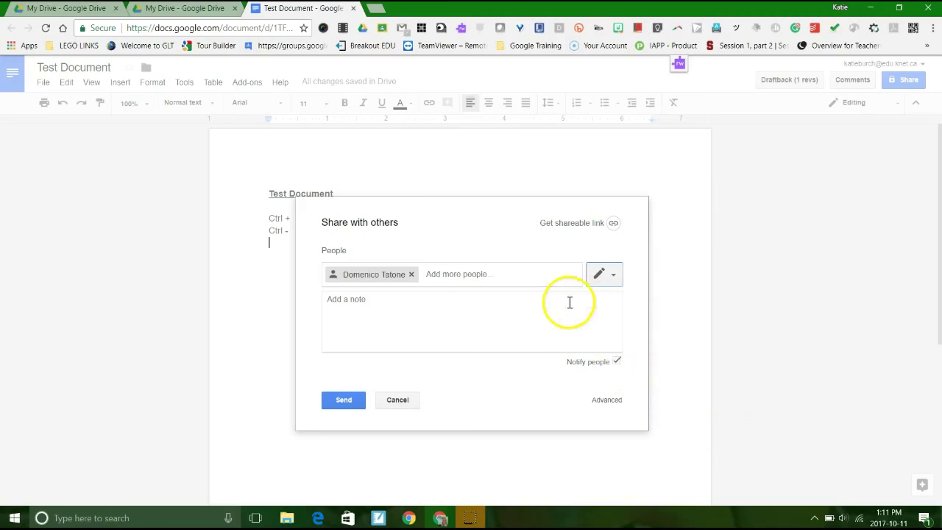
pyautogui.click(346, 409)
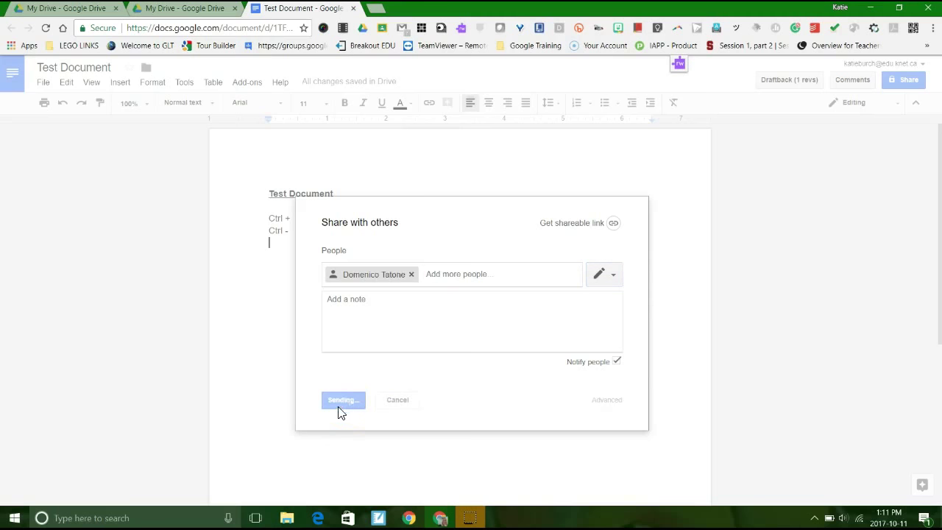
# Select the 'Test Document' heading and post the comment 'What do you think?' on it.
pyautogui.click(852, 81)
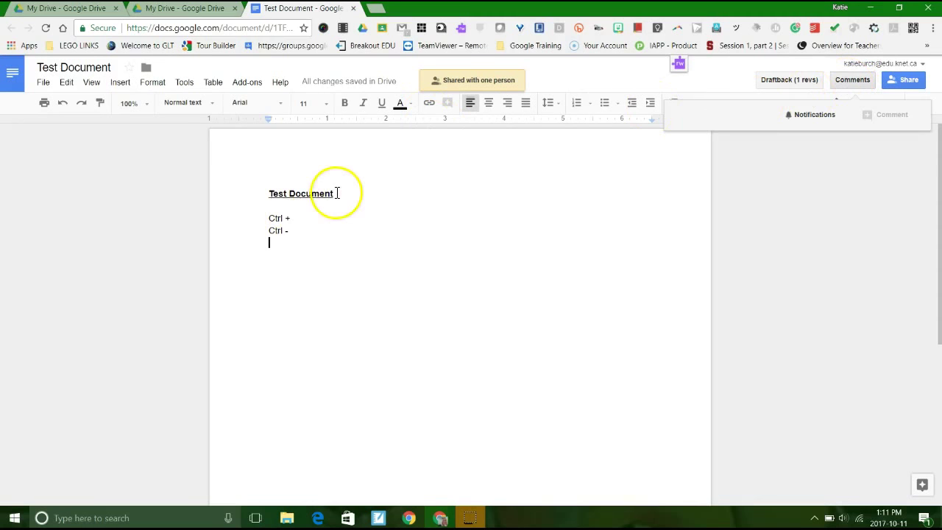
pyautogui.moveTo(337, 192); pyautogui.dragTo(246, 181)
pyautogui.hotkey('shift', 'Down')
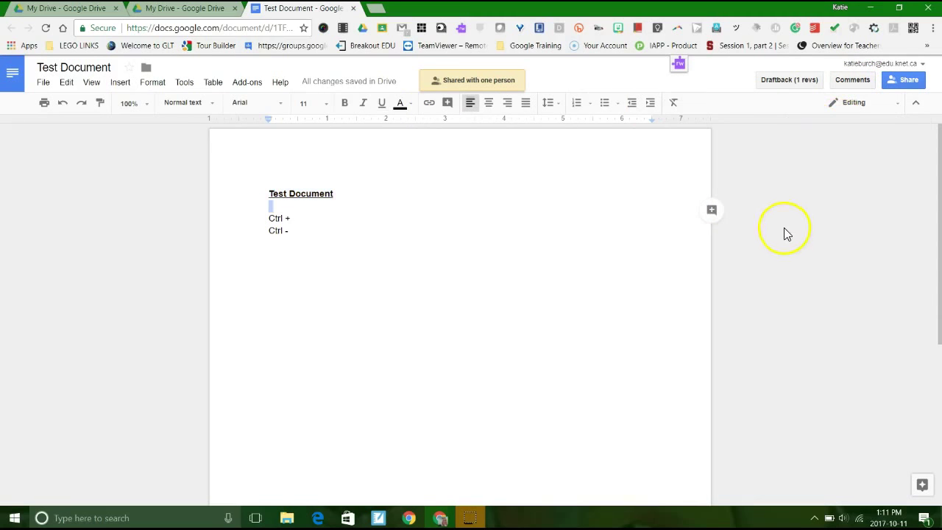
pyautogui.click(363, 218)
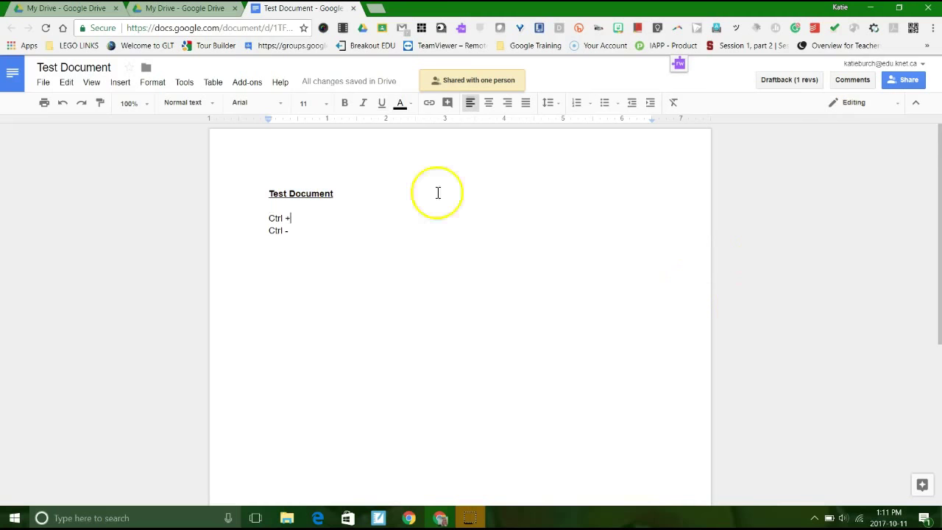
pyautogui.moveTo(348, 193); pyautogui.dragTo(223, 190)
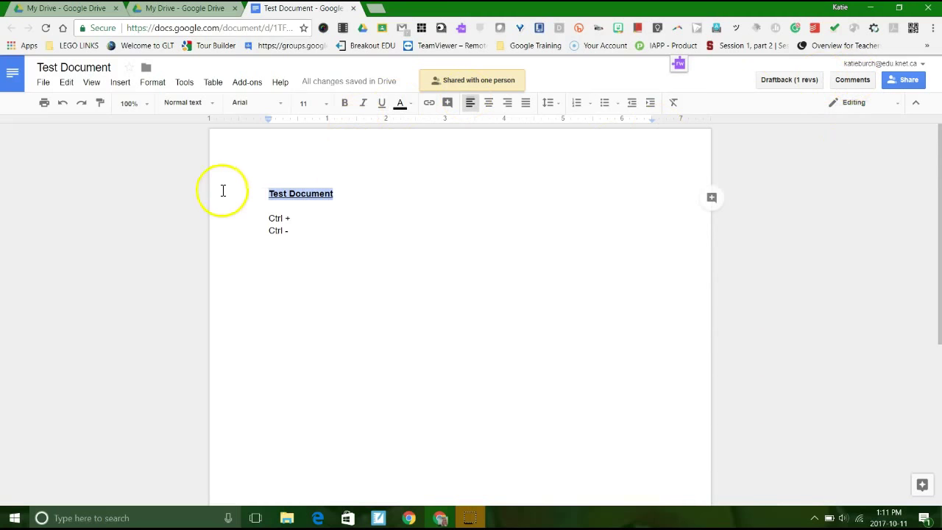
pyautogui.click(713, 199)
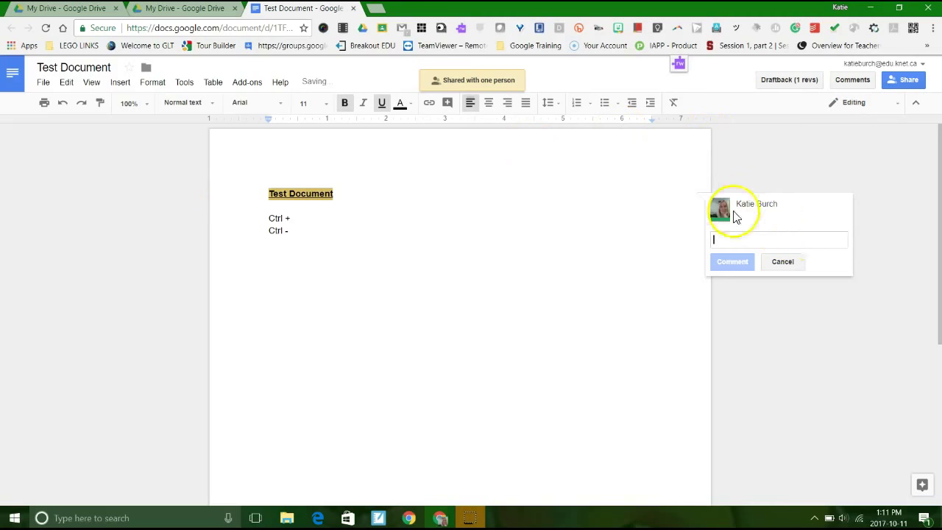
pyautogui.write('What')
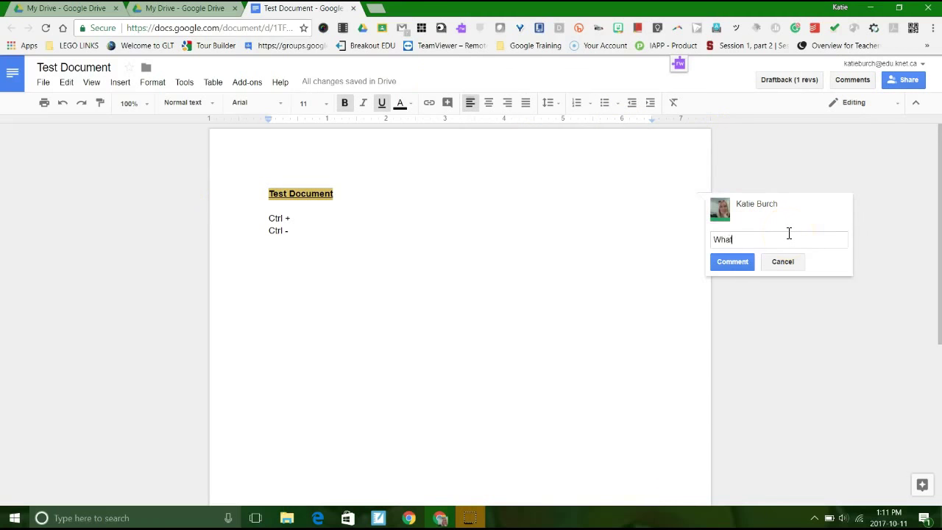
pyautogui.write(' do you think?')
pyautogui.click(732, 261)
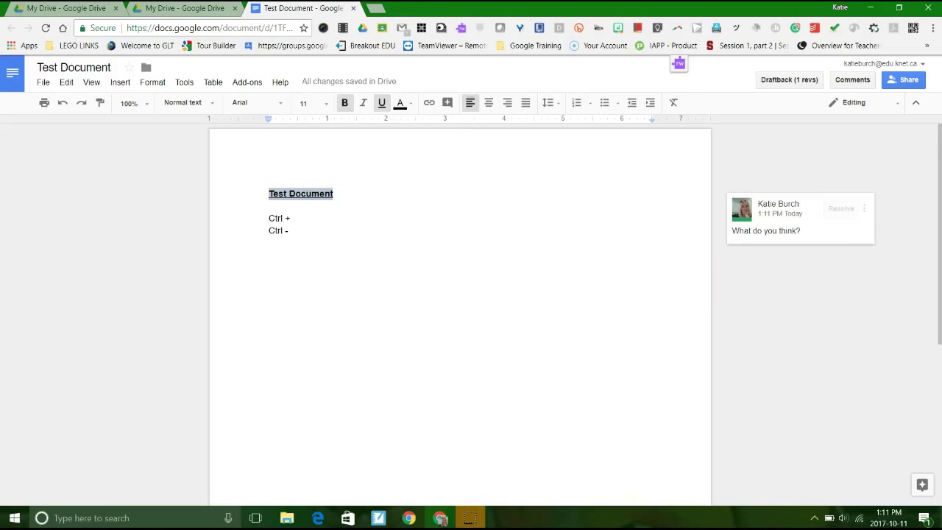
pyautogui.click(921, 487)
# In the Drive tab, create a new folder named 'Training' in My Drive.
pyautogui.click(187, 11)
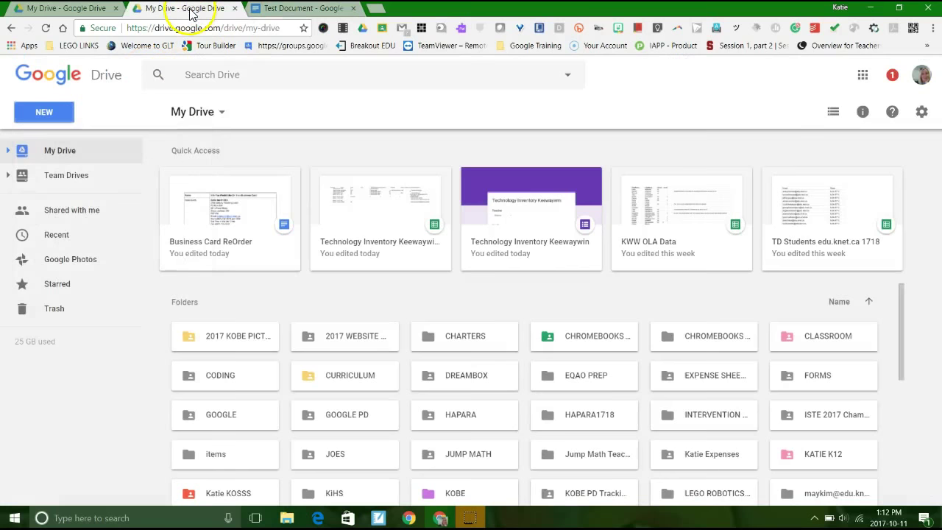
pyautogui.scroll(-3, 279, 305)
pyautogui.scroll(-2, 309, 327)
pyautogui.scroll(5, 235, 265)
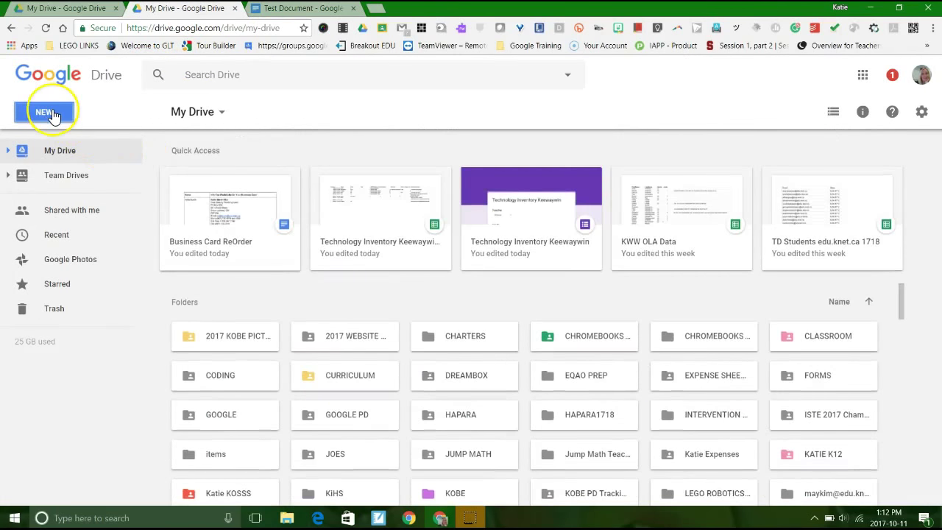
pyautogui.click(44, 113)
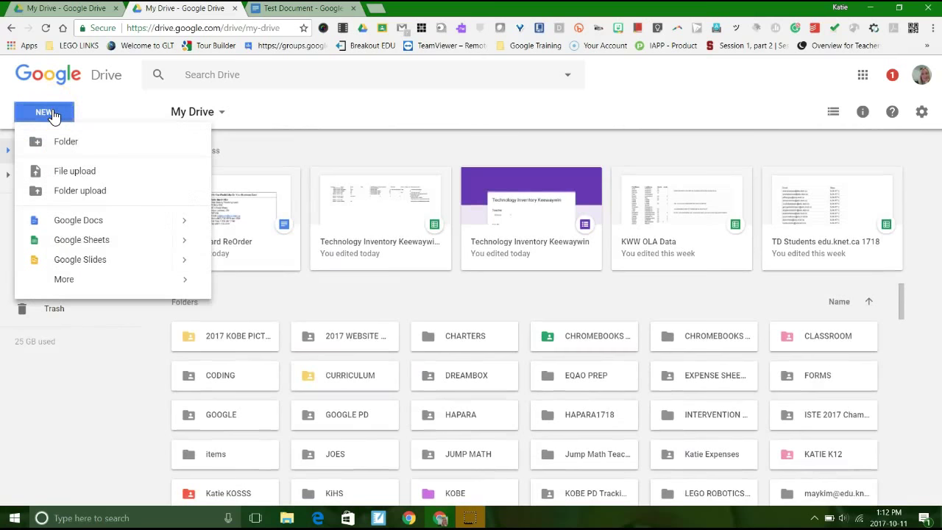
pyautogui.click(60, 139)
pyautogui.write('T')
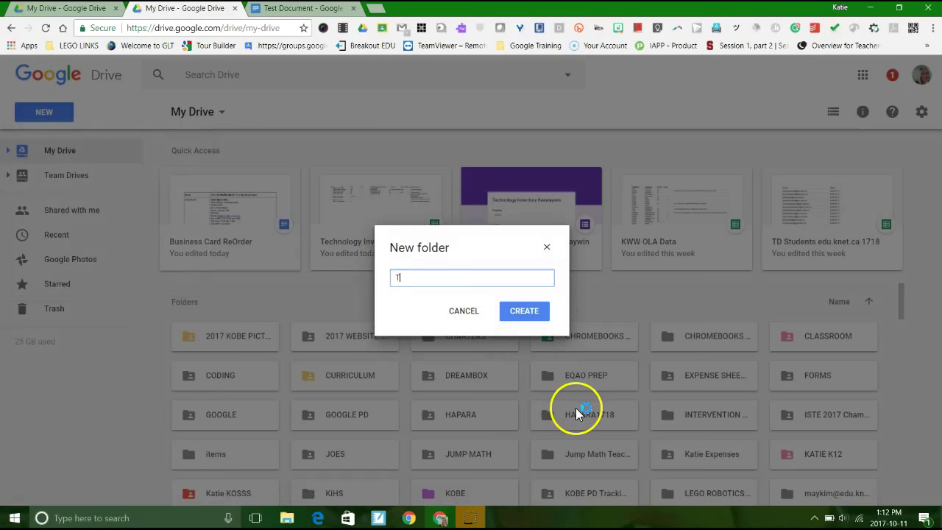
pyautogui.write('raining')
pyautogui.click(537, 314)
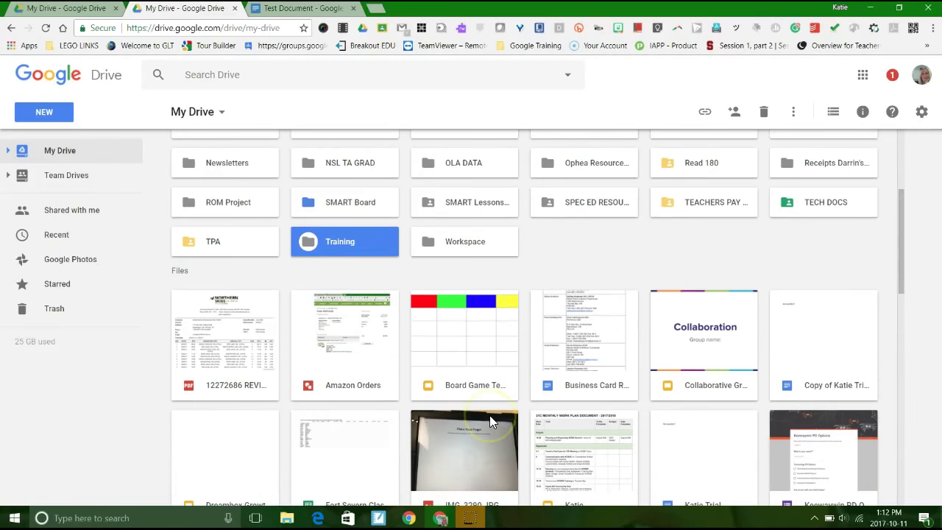
pyautogui.click(336, 247)
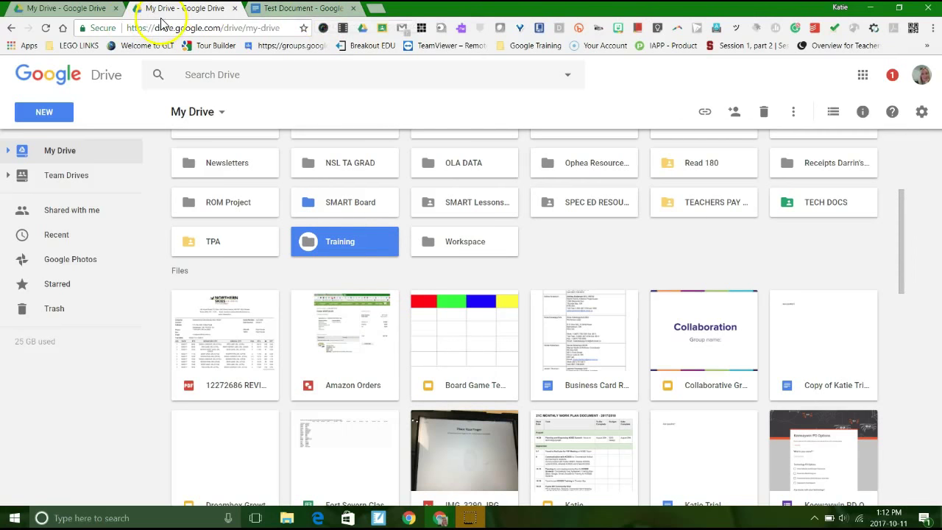
# Move Test Document into My Drive's Training folder using the folder icon beside its title.
pyautogui.click(292, 11)
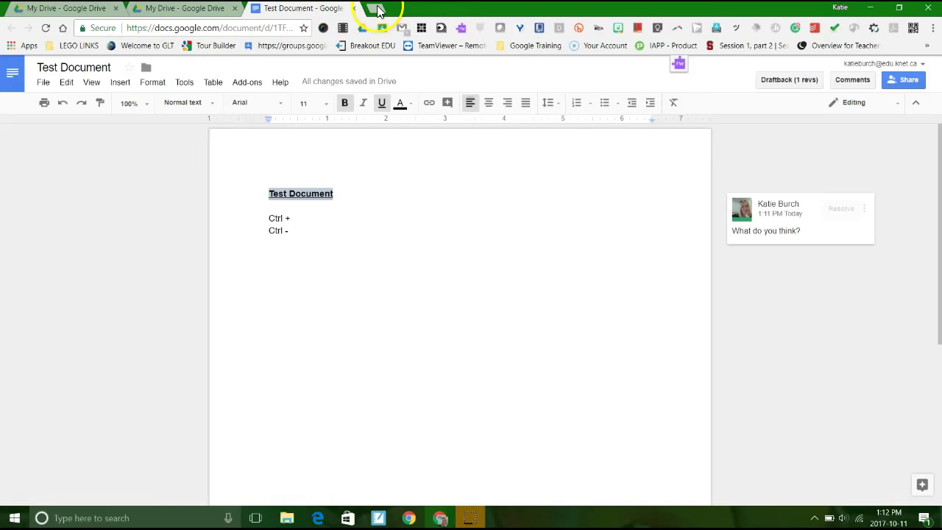
pyautogui.click(371, 8)
pyautogui.click(316, 9)
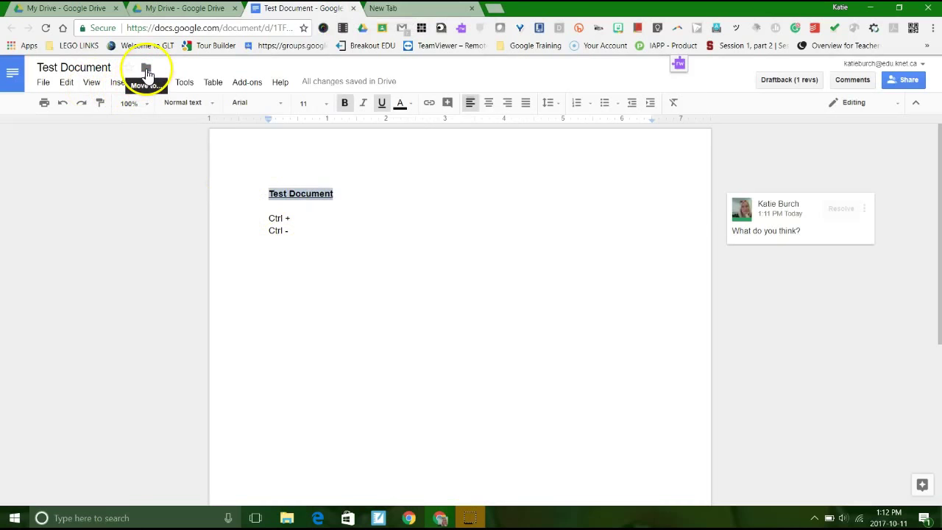
pyautogui.click(146, 70)
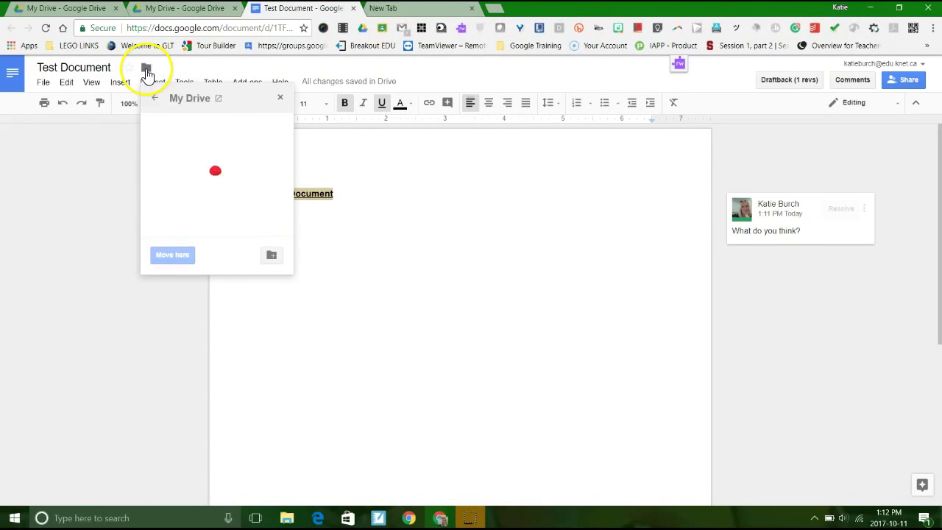
pyautogui.click(156, 102)
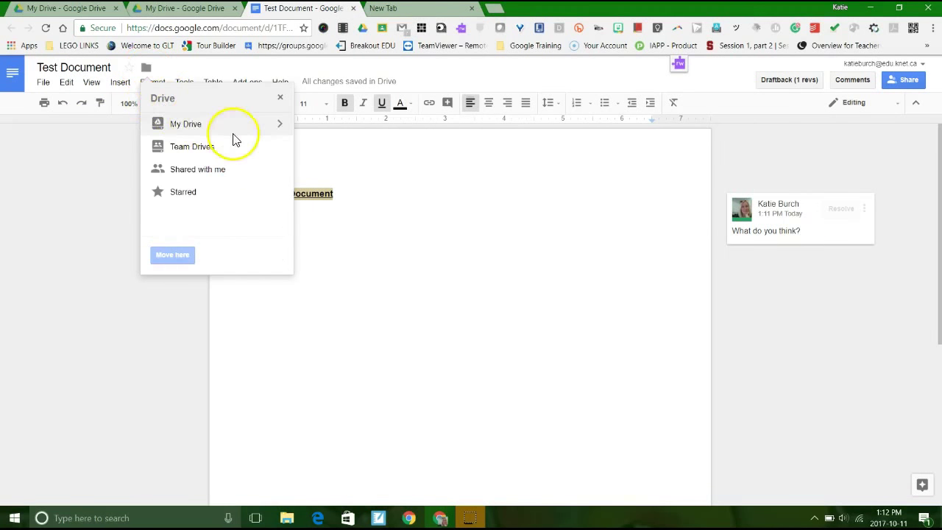
pyautogui.click(279, 125)
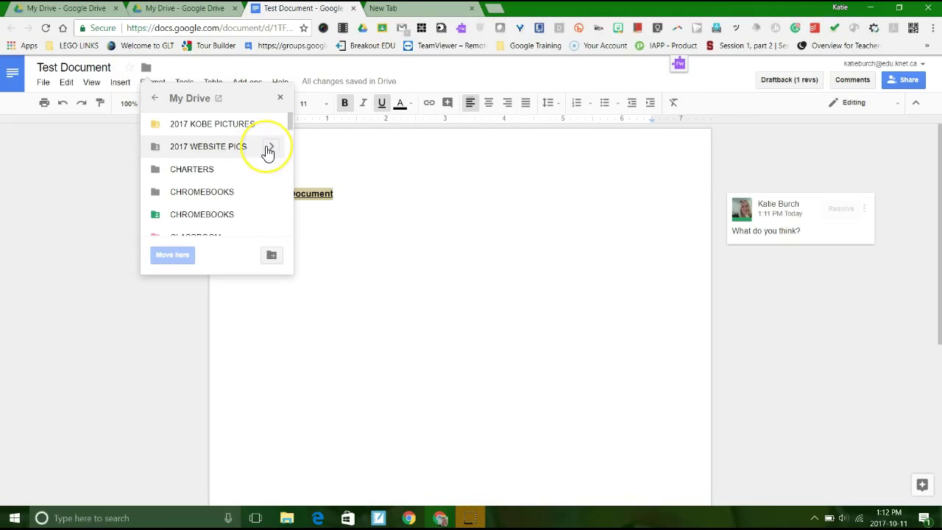
pyautogui.scroll(-2, 267, 149)
pyautogui.scroll(-8, 266, 151)
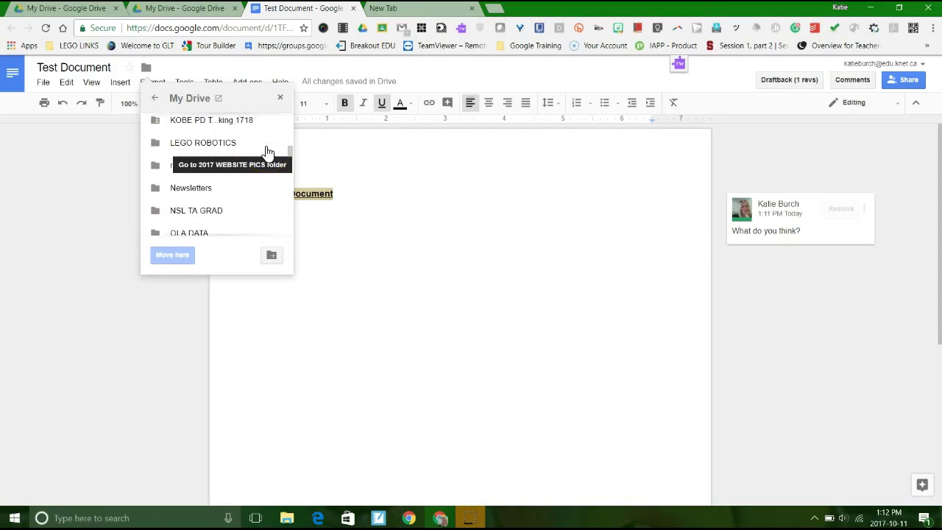
pyautogui.scroll(-6, 266, 151)
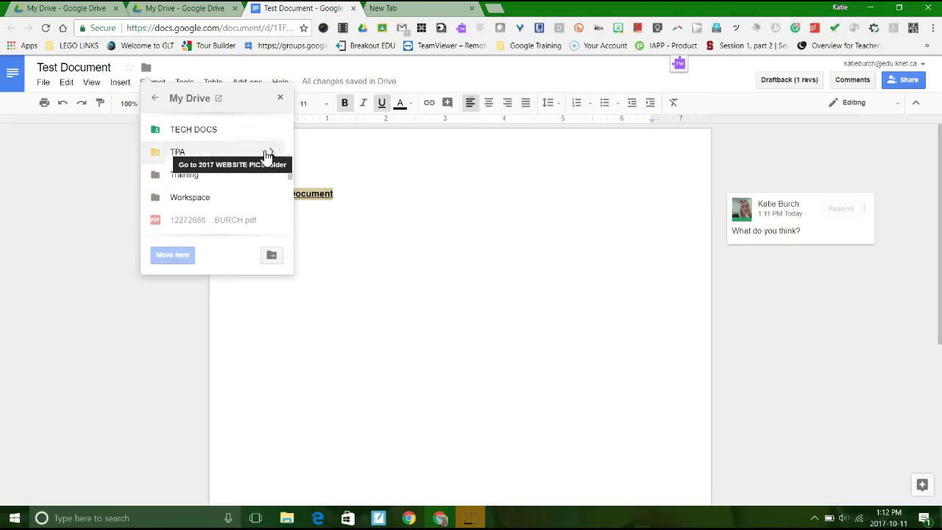
pyautogui.click(236, 182)
pyautogui.click(172, 255)
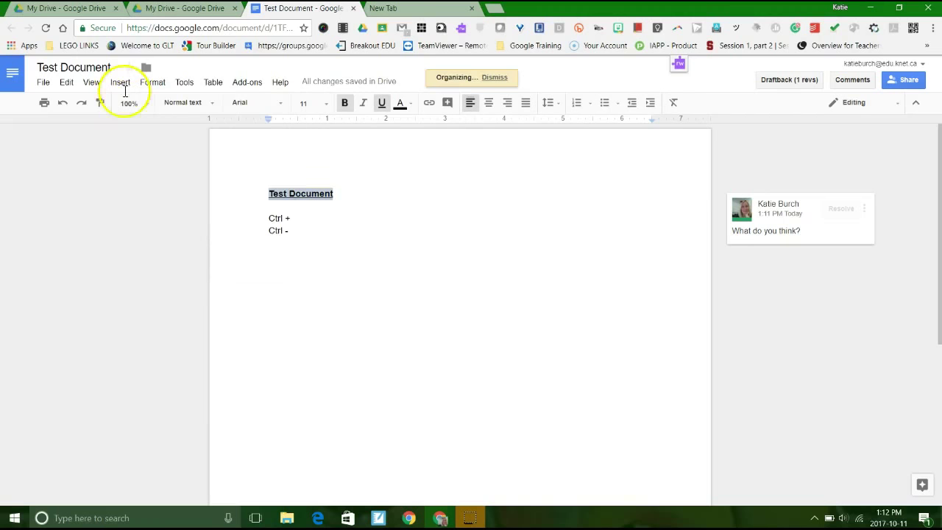
# Close the document and open the Training folder to confirm Test Document is there, then return to My Drive.
pyautogui.click(353, 8)
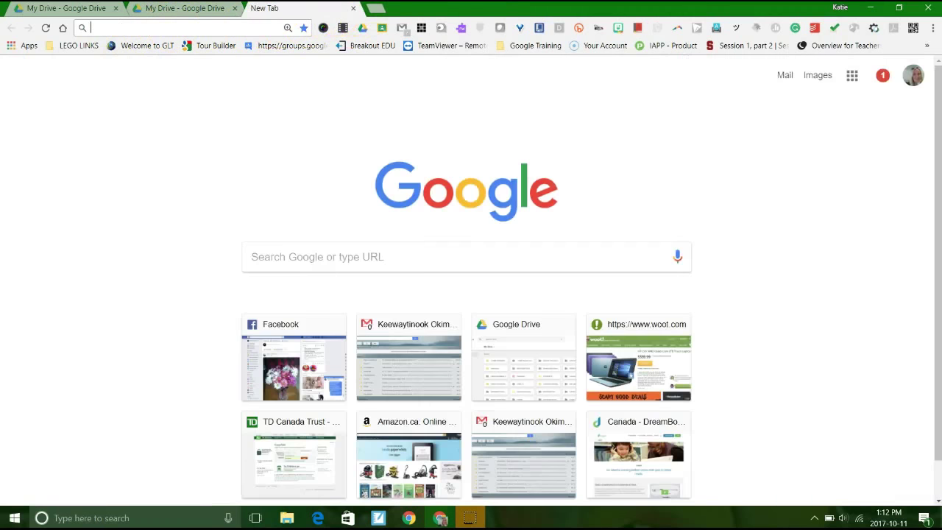
pyautogui.click(149, 14)
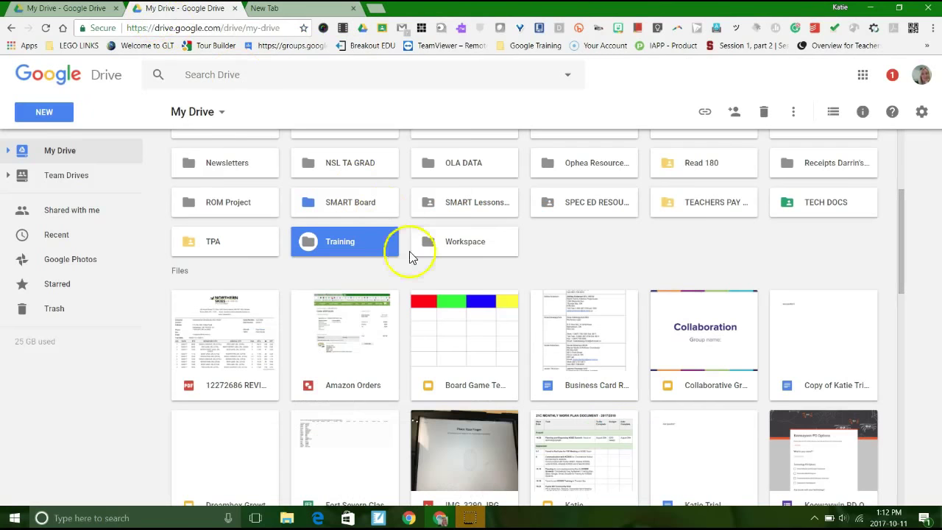
pyautogui.doubleClick(315, 237)
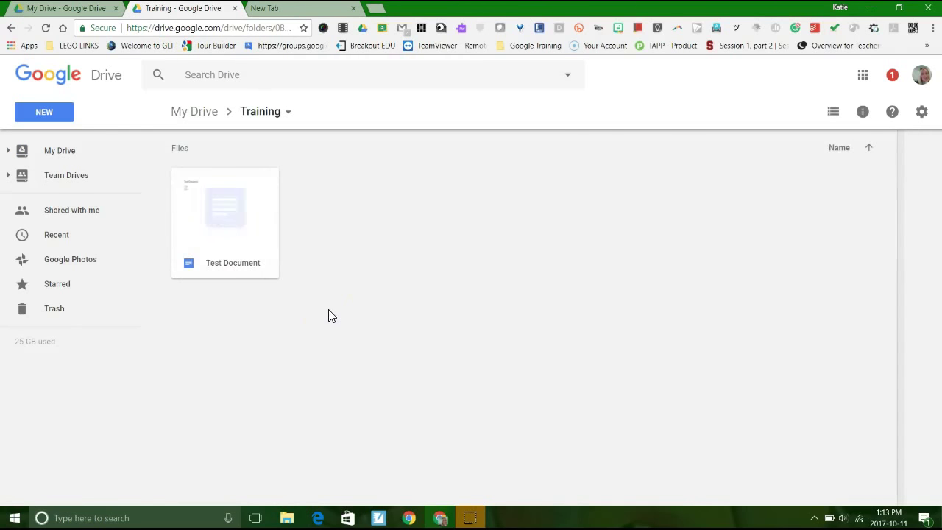
pyautogui.click(176, 120)
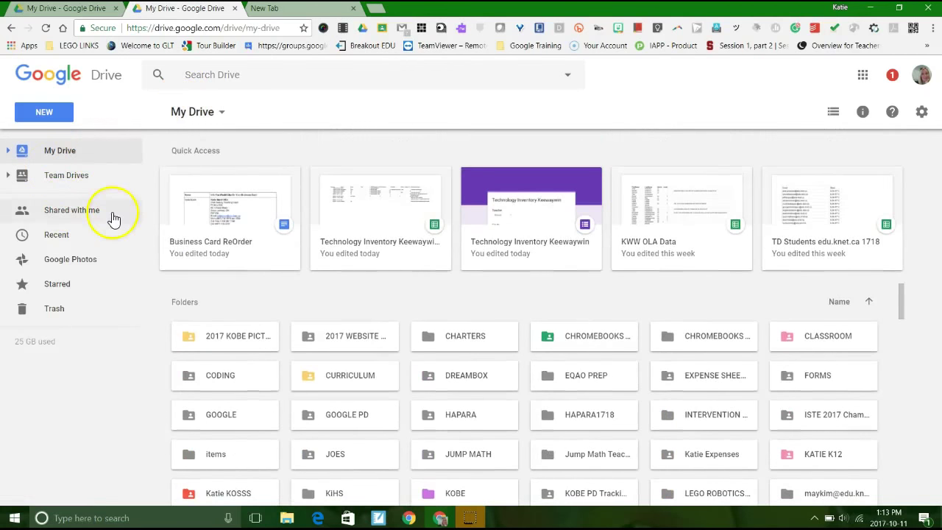
pyautogui.scroll(-6, 384, 346)
pyautogui.scroll(6, 420, 353)
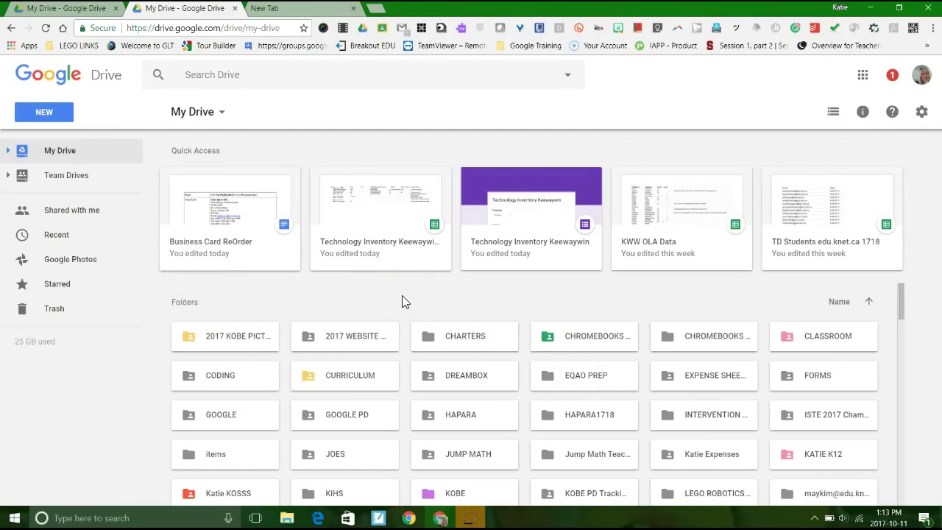
# Search Drive for 'expense' plus the user's name, restricted to the Spreadsheets file type.
pyautogui.click(262, 77)
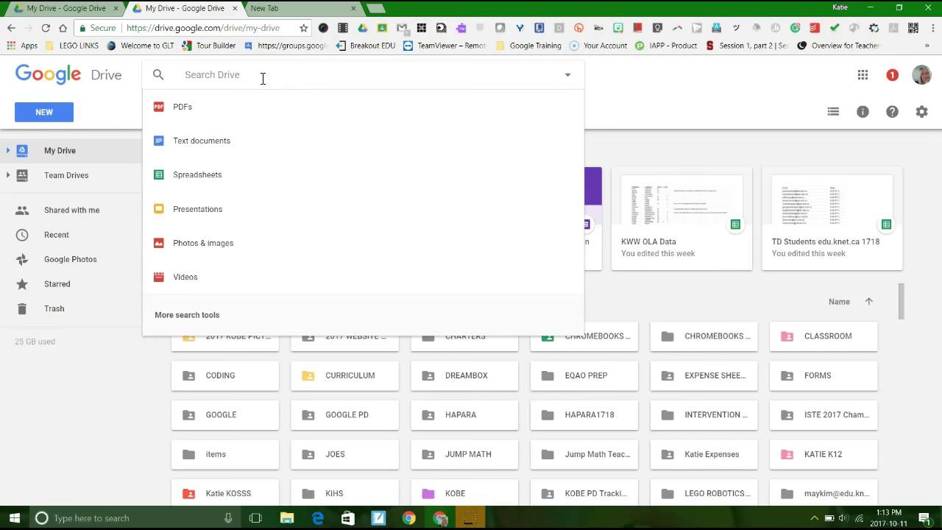
pyautogui.write('expenses')
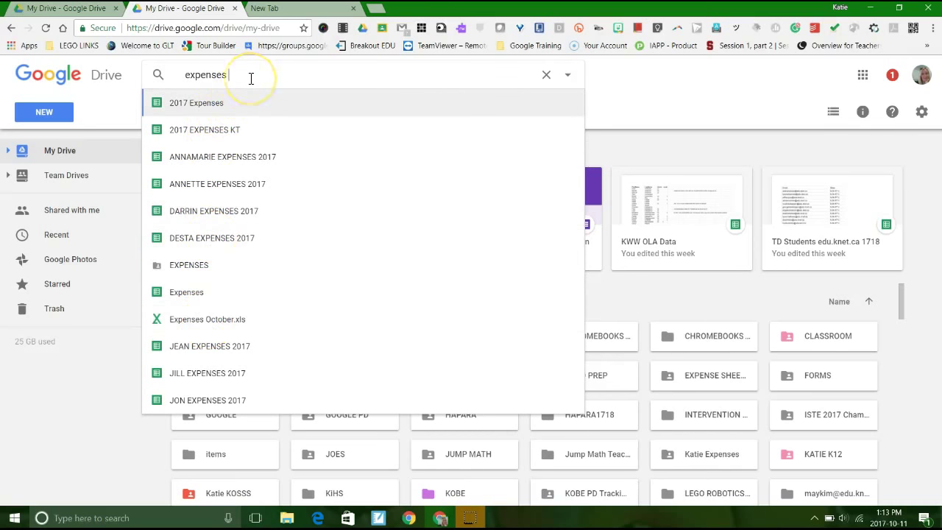
pyautogui.write('katie')
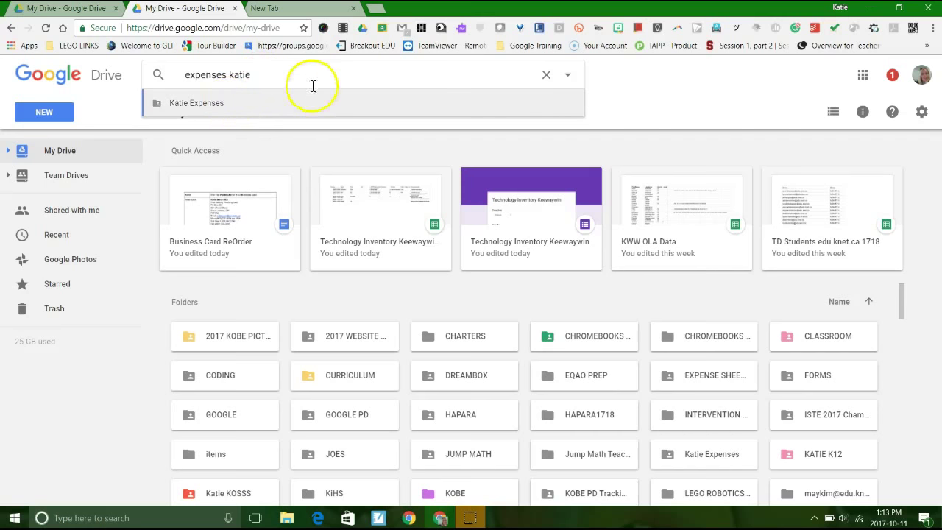
pyautogui.click(569, 77)
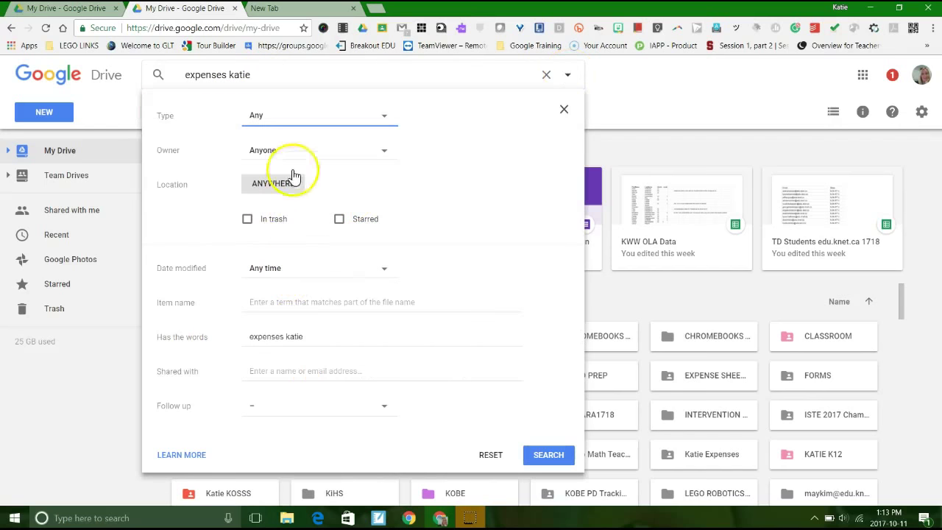
pyautogui.click(328, 137)
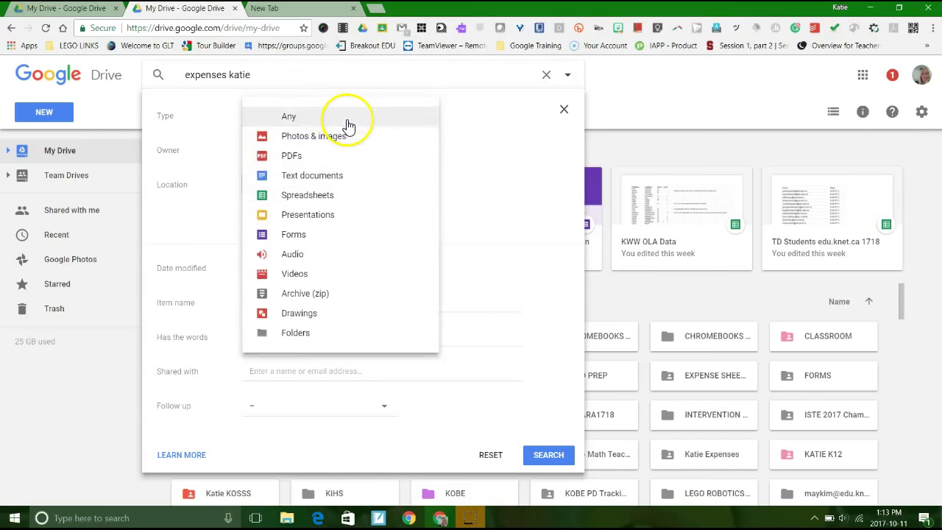
pyautogui.click(331, 194)
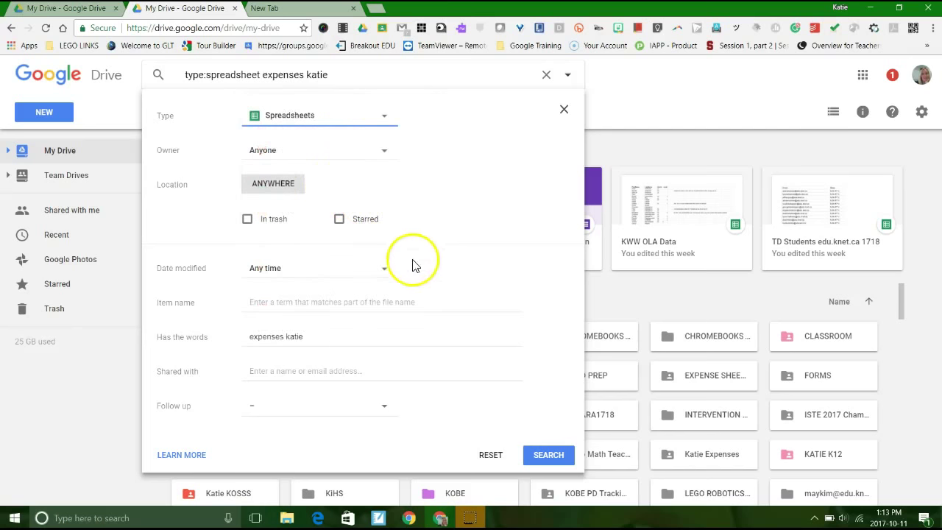